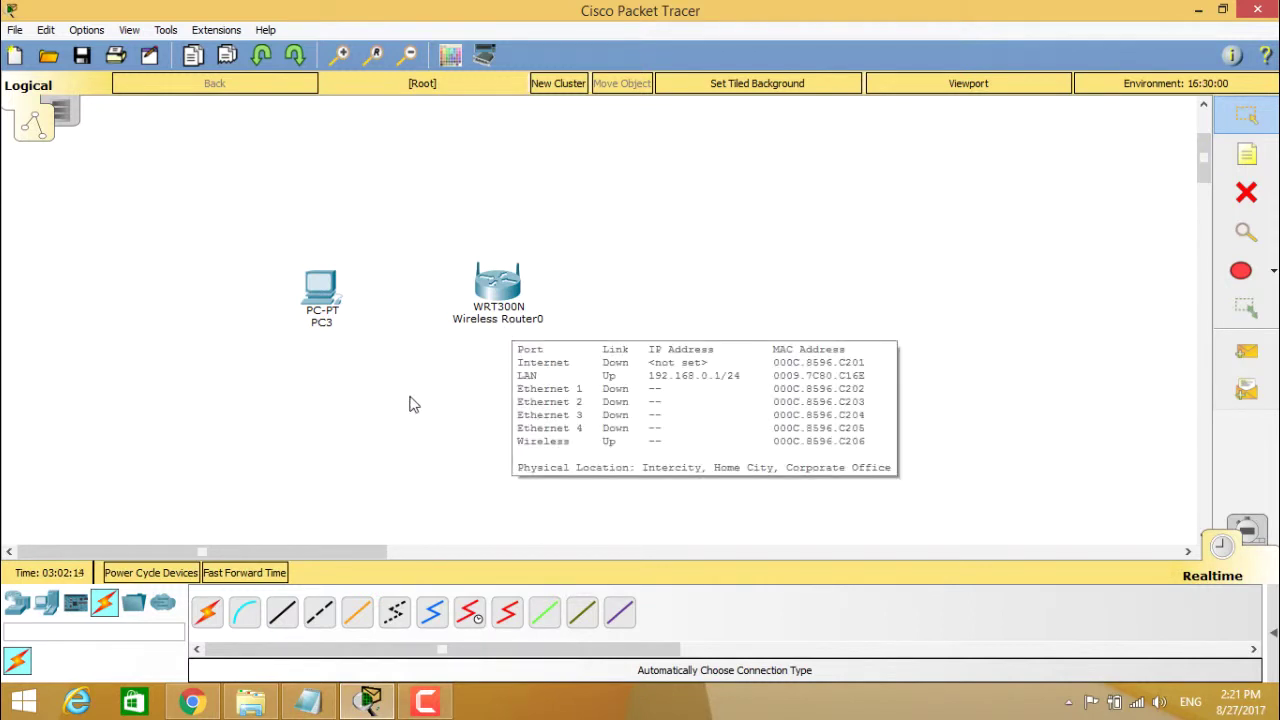
Step: Cable PC3 to Wireless Router0 with an automatic connection, then spread the two devices apart
click(207, 612)
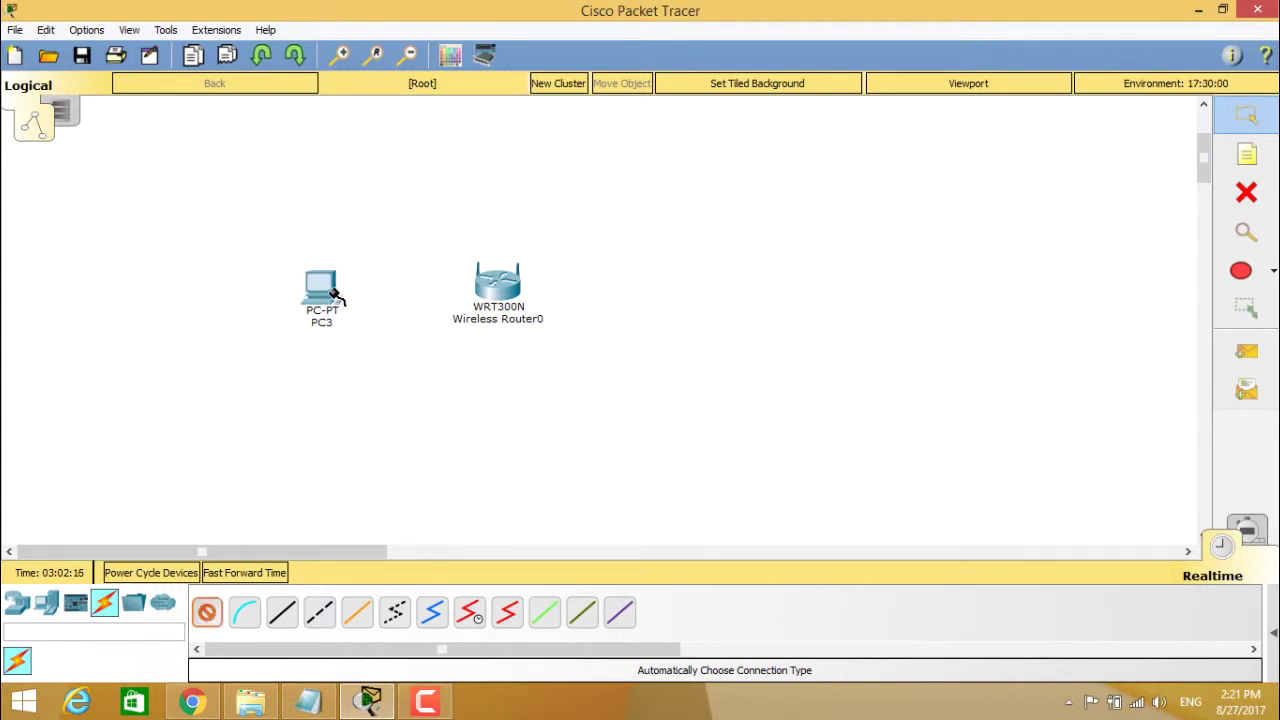
click(322, 288)
click(493, 283)
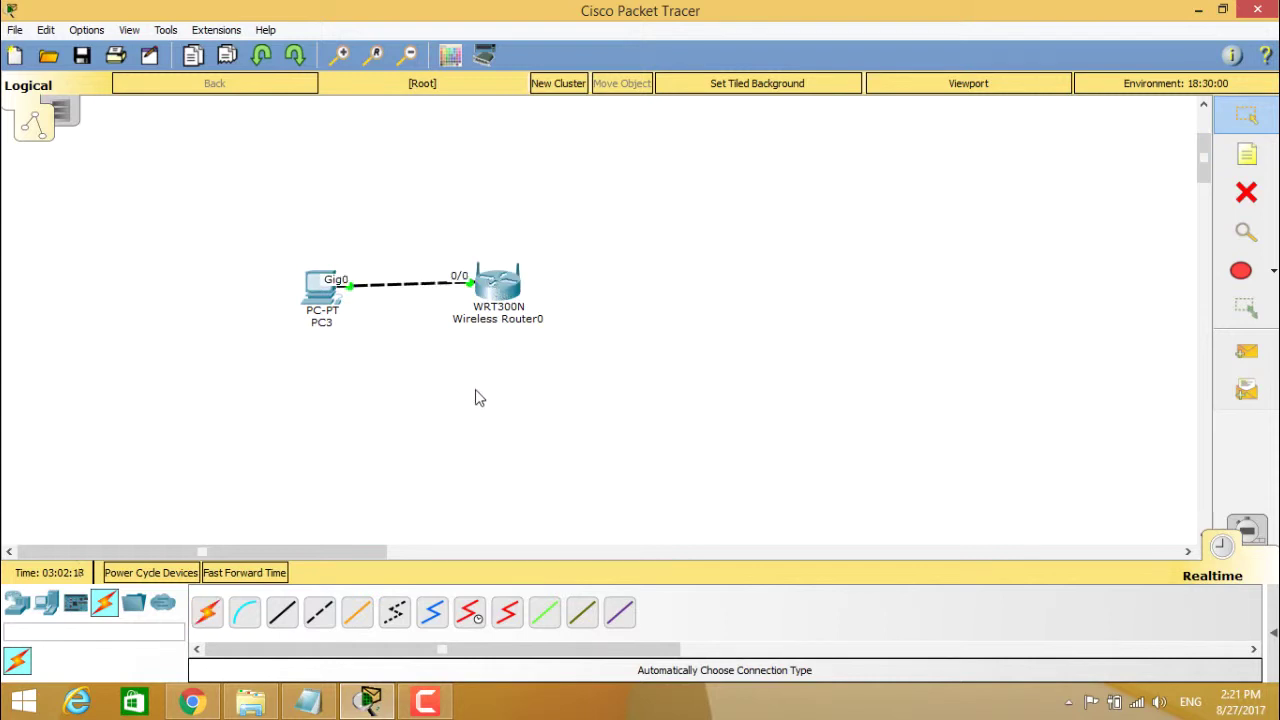
drag(508, 292, 629, 286)
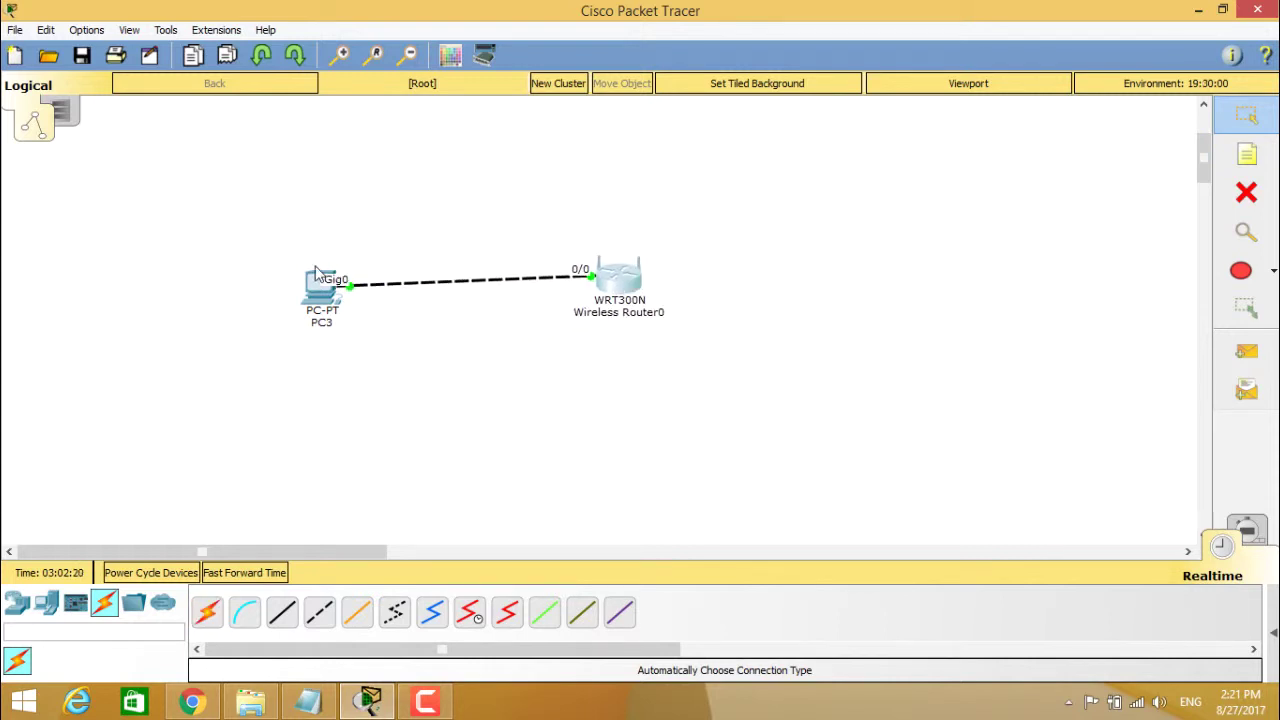
drag(329, 282, 277, 281)
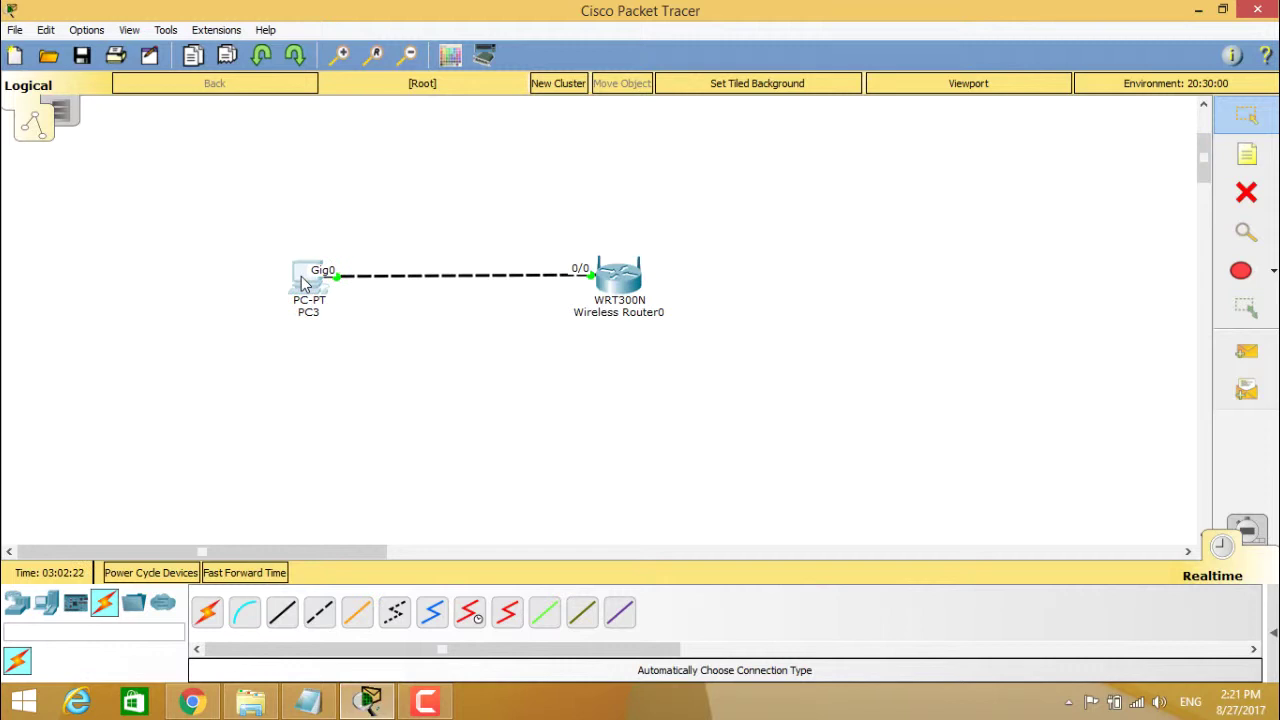
Step: Show PC3's physical view maximized and zoomed in on its rear ports and PT-HOST-NM-1CGE module
click(277, 281)
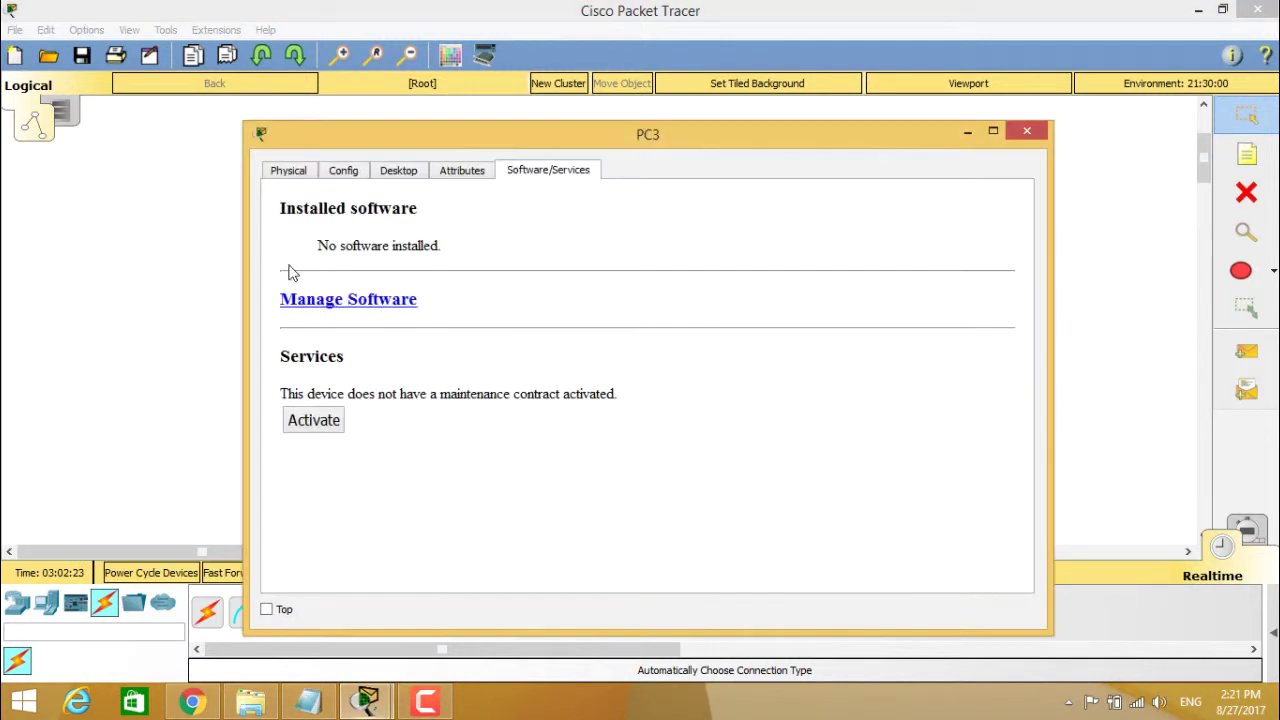
click(283, 172)
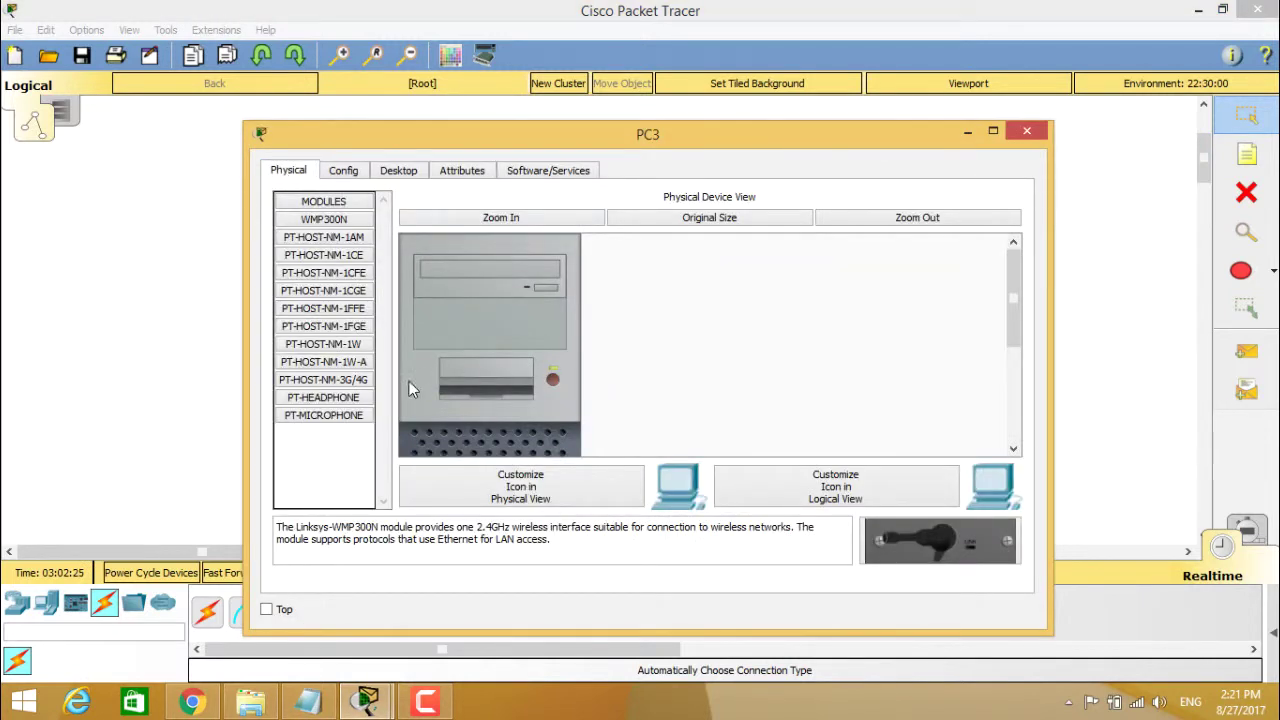
scroll(483, 368, down, 5)
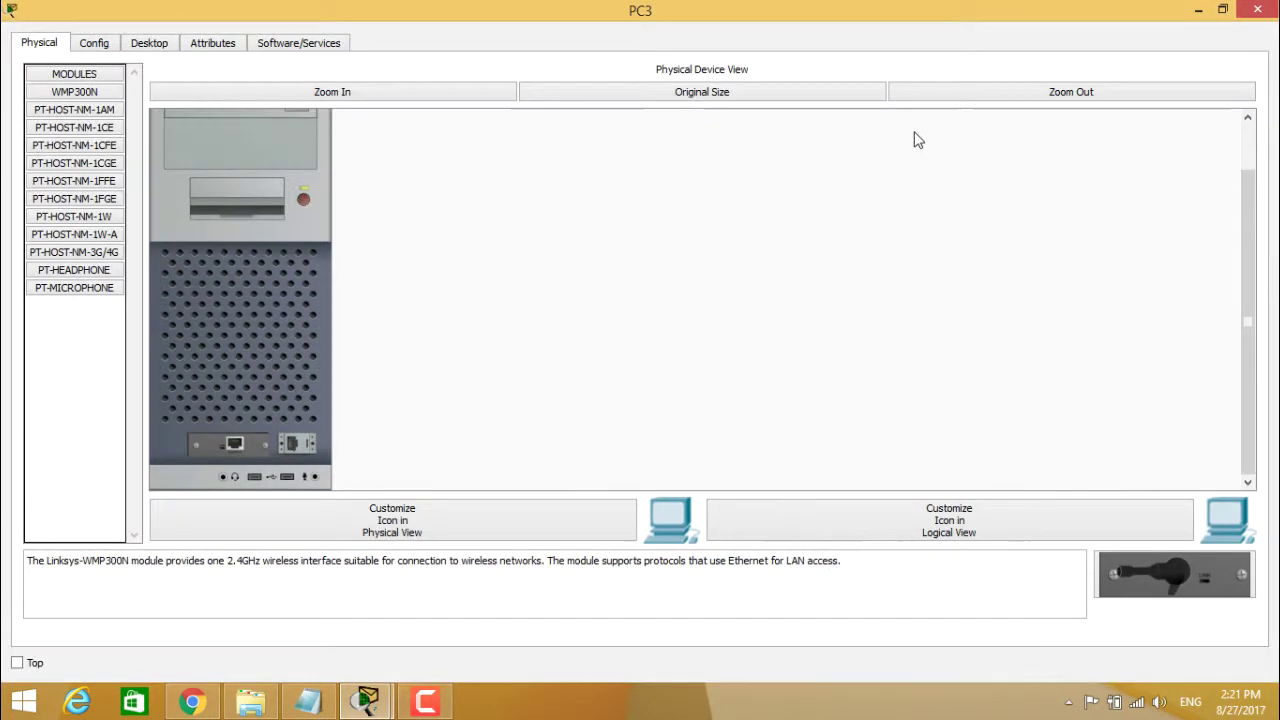
double_click(914, 136)
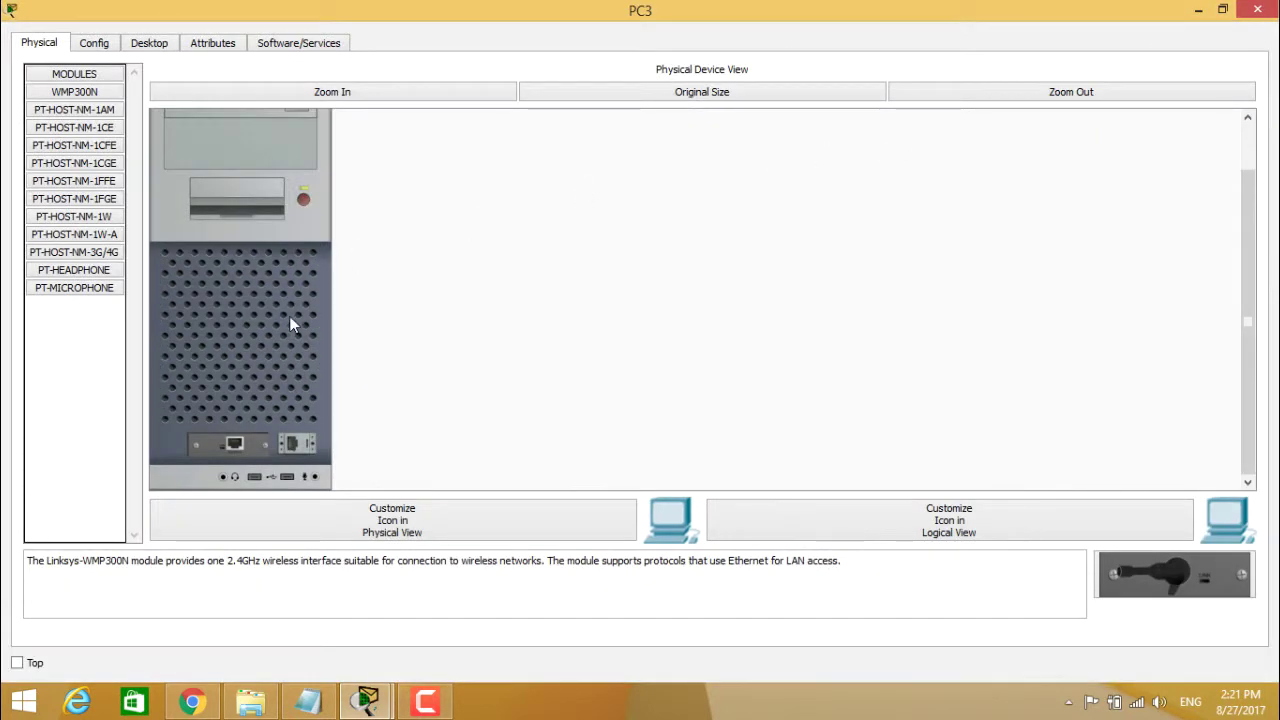
click(356, 91)
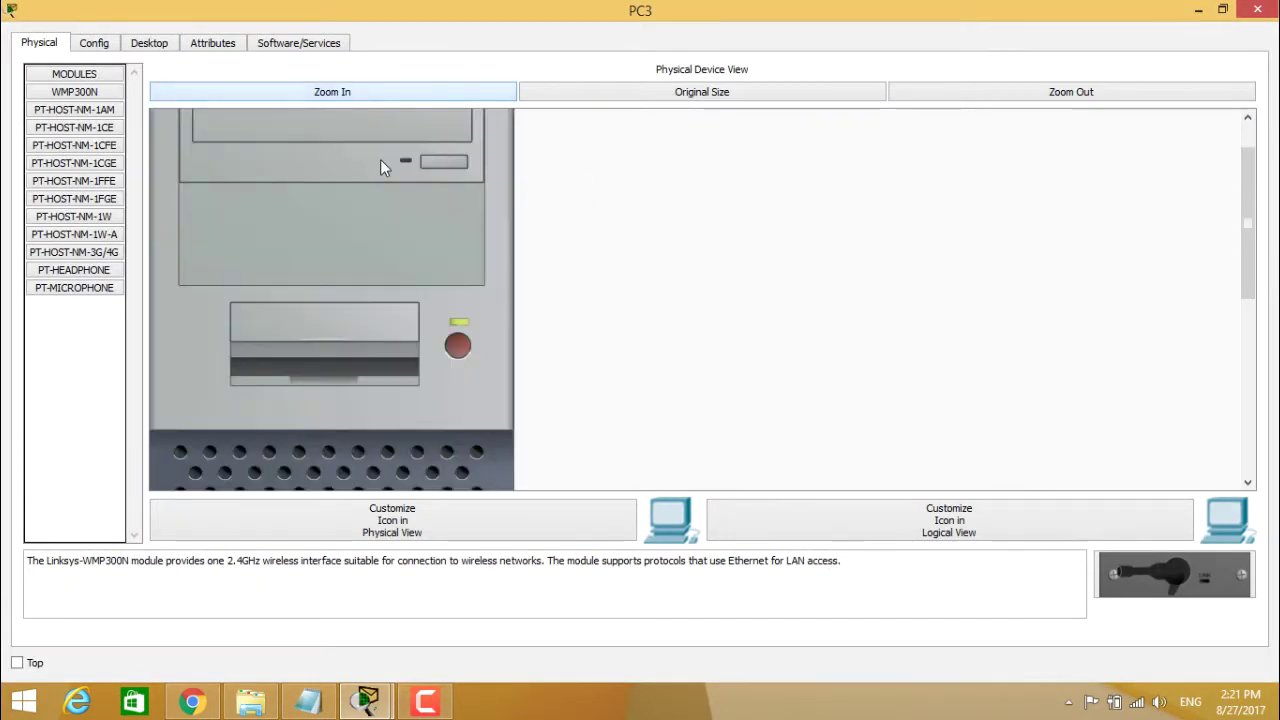
scroll(392, 200, up, 1)
scroll(342, 347, down, 4)
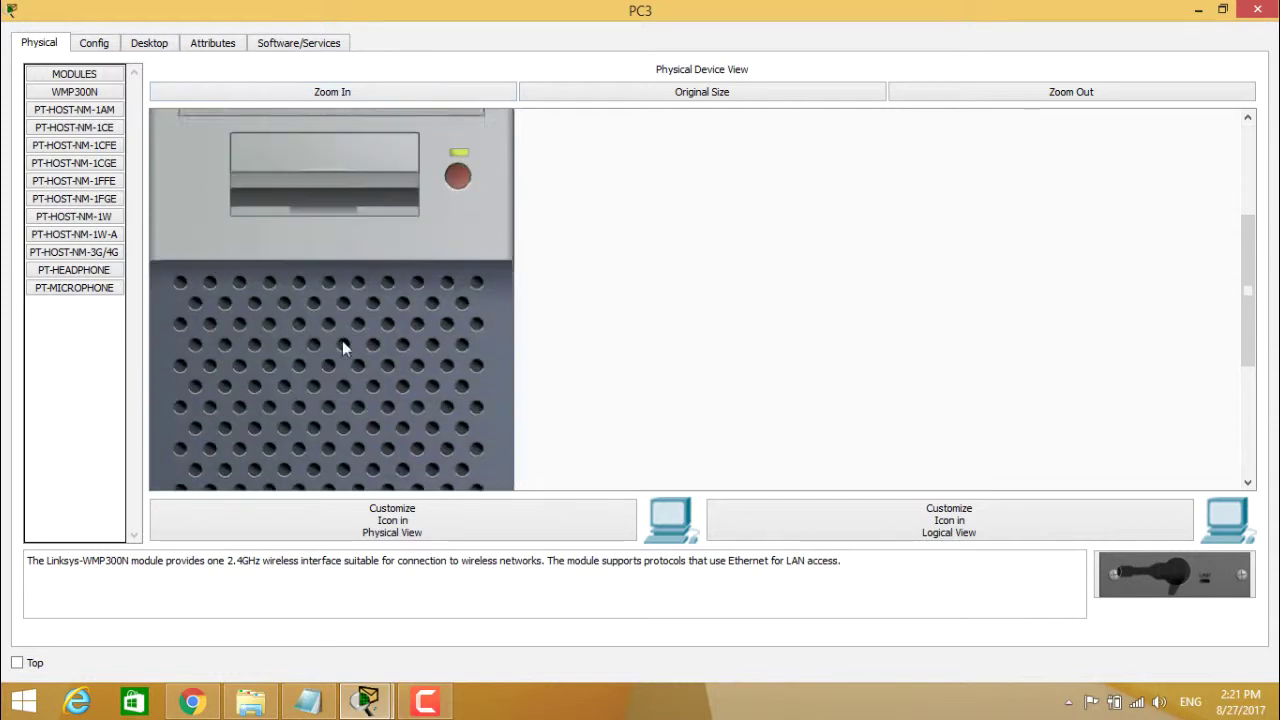
scroll(342, 347, down, 3)
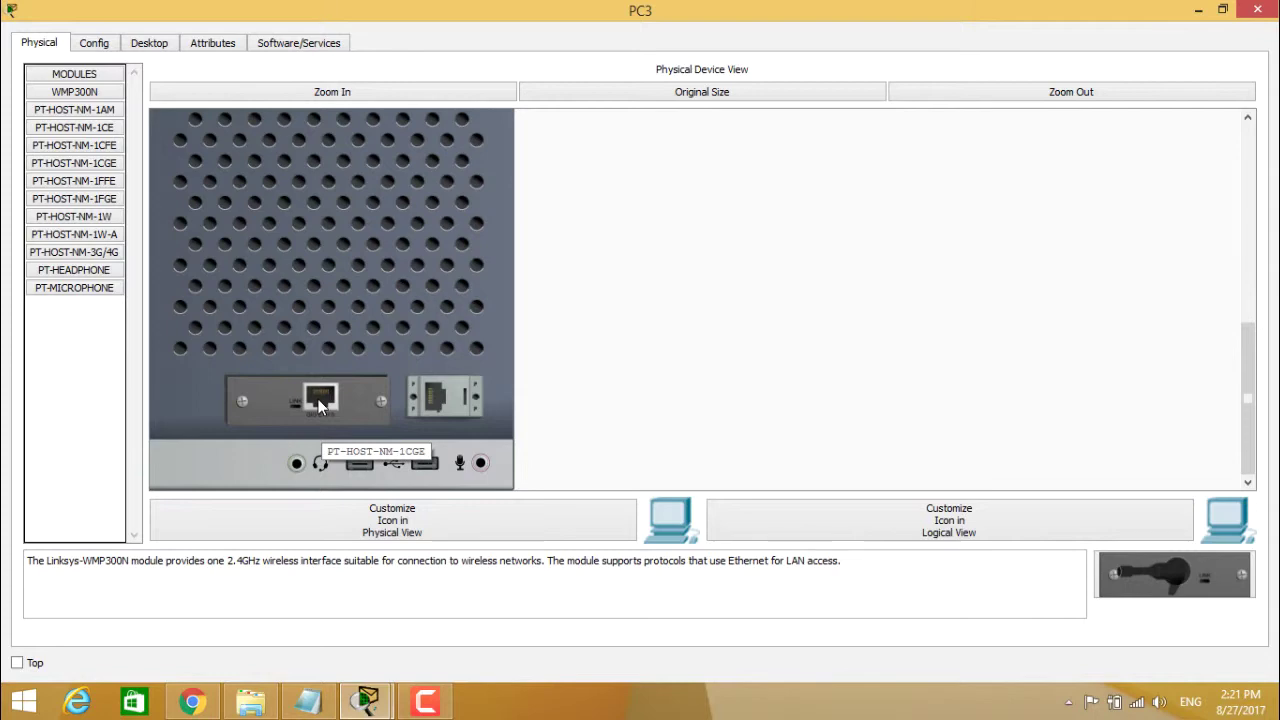
Step: In Wireless Router0's GUI Setup page, set the subnet mask to 255.255.255.240
click(1258, 12)
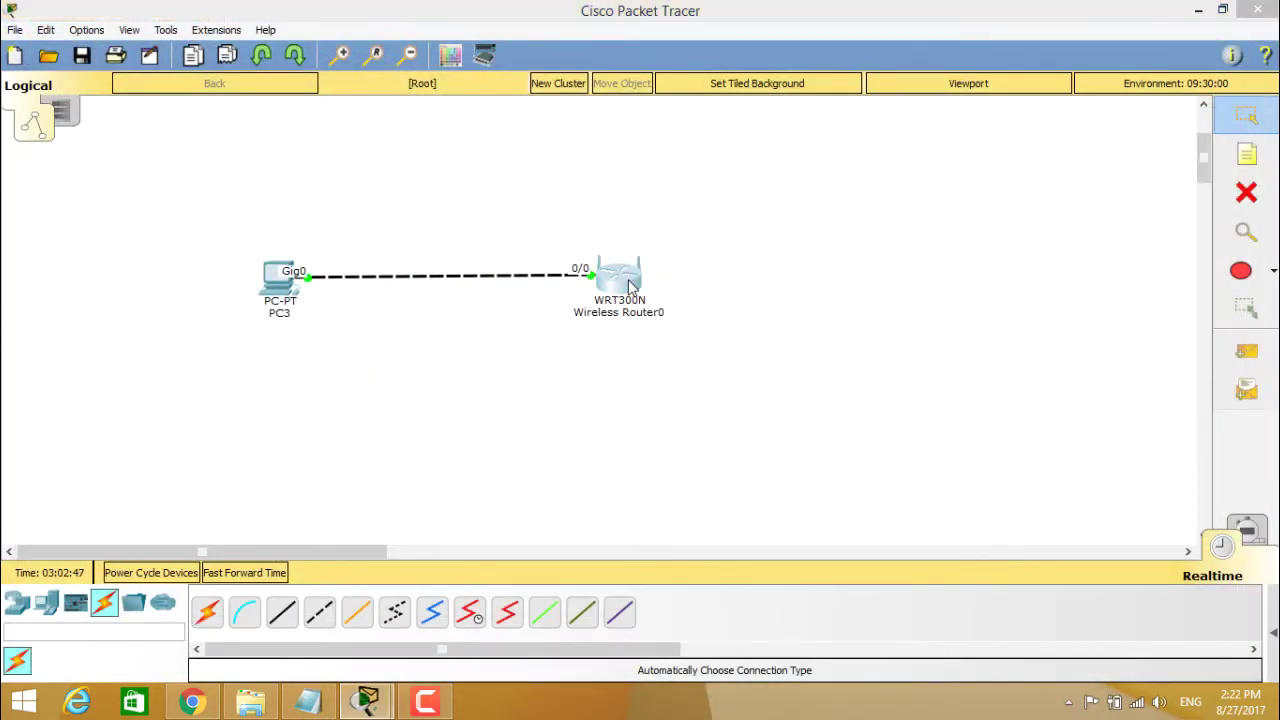
click(620, 278)
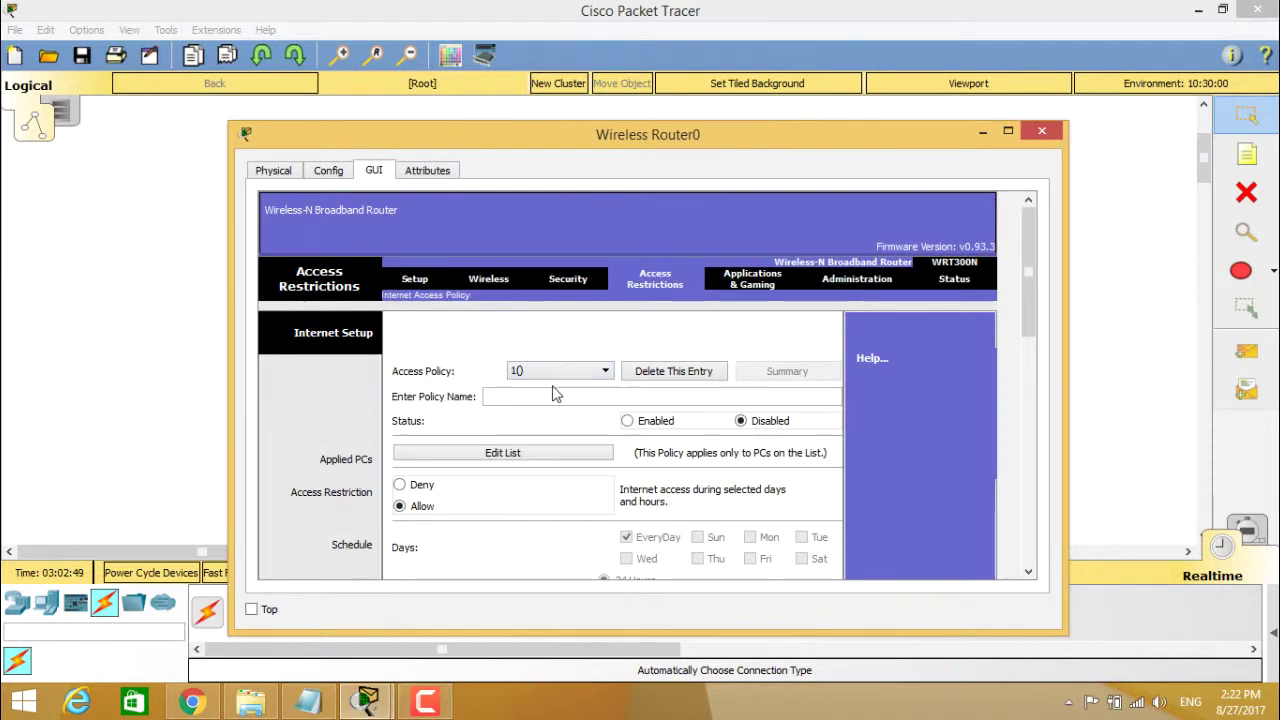
scroll(556, 393, down, 1)
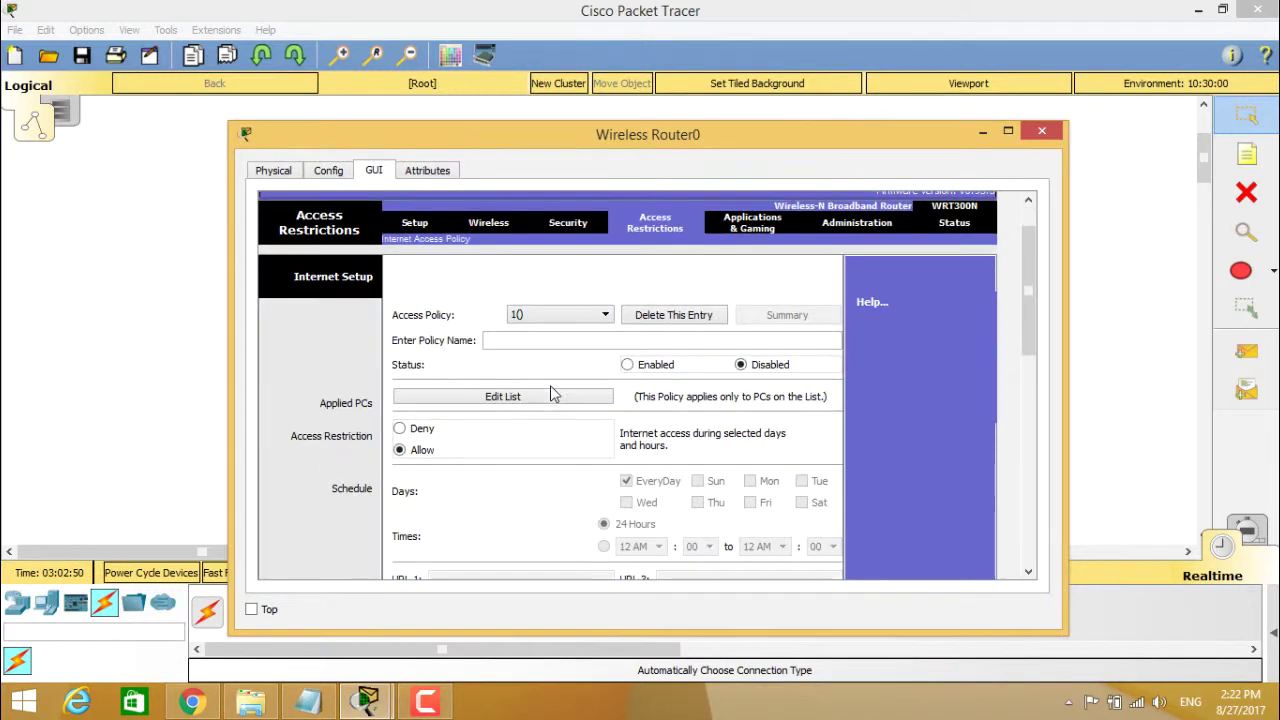
click(413, 224)
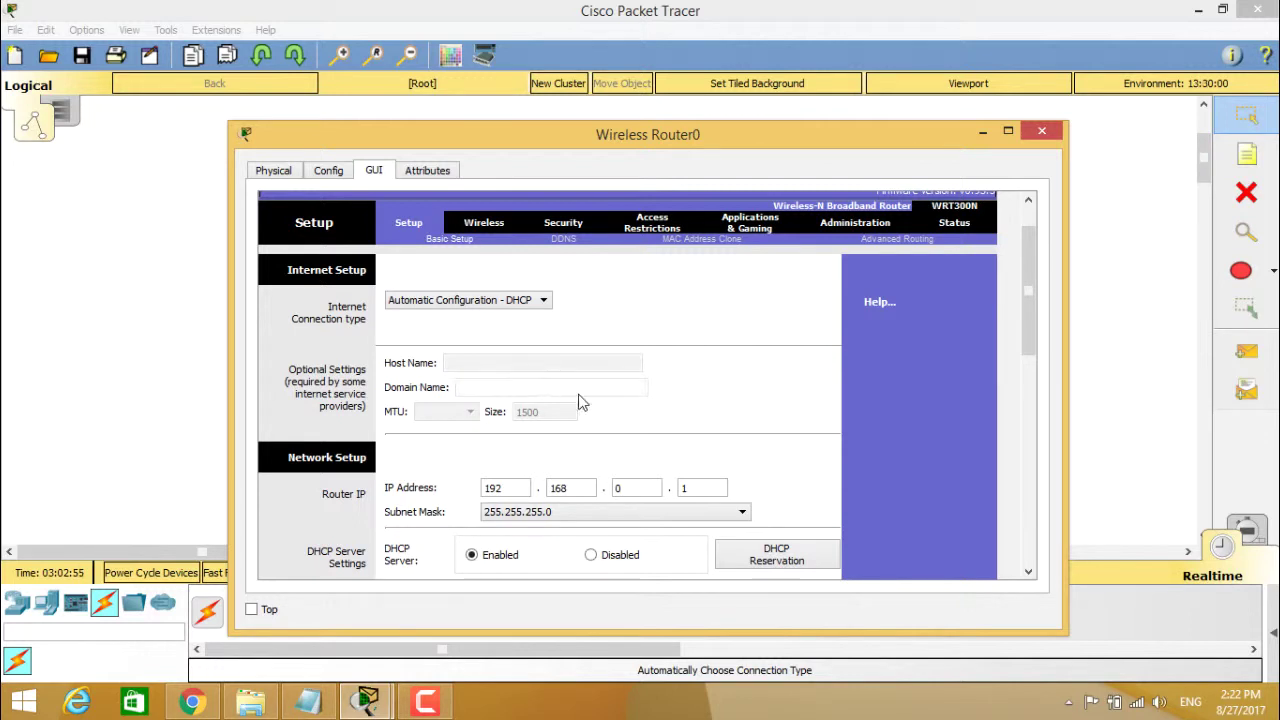
scroll(651, 451, down, 5)
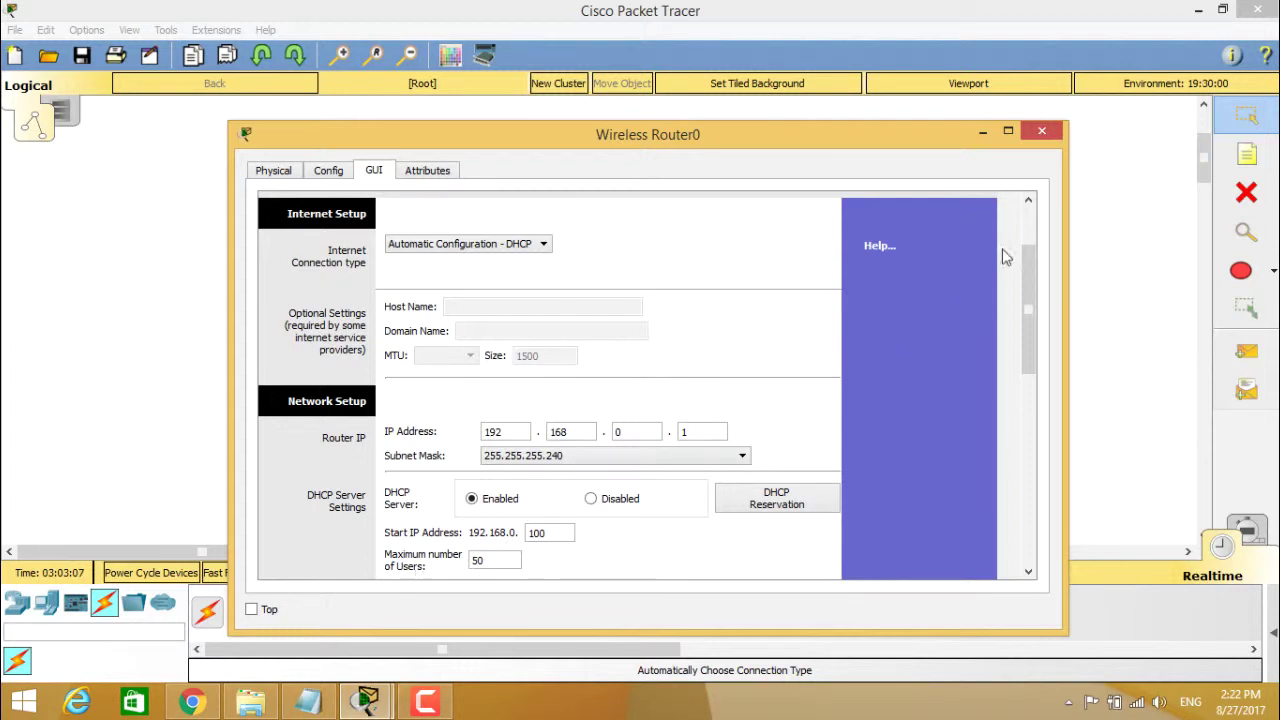
Step: Close the router window, nudge PC3, and go into the Corporate Office in the physical view
click(1043, 133)
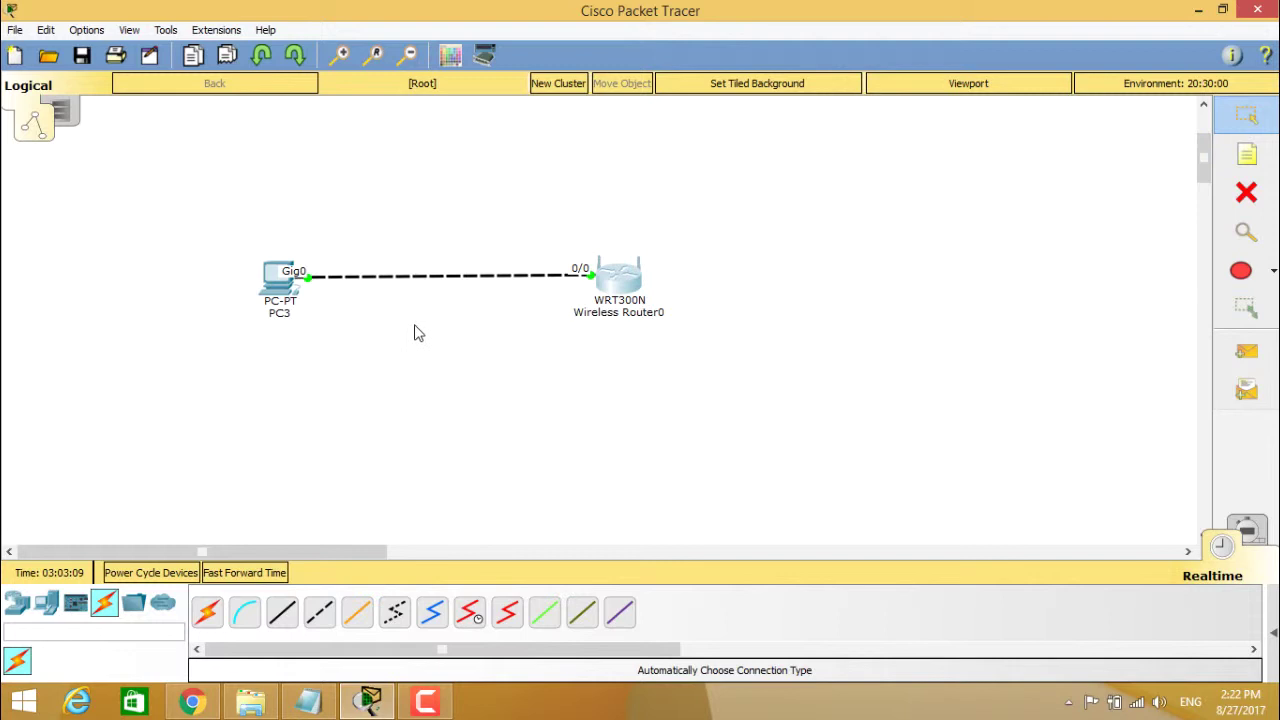
mouse_move(284, 286)
mouse_down()
mouse_move(307, 270)
mouse_move(296, 283)
mouse_up()
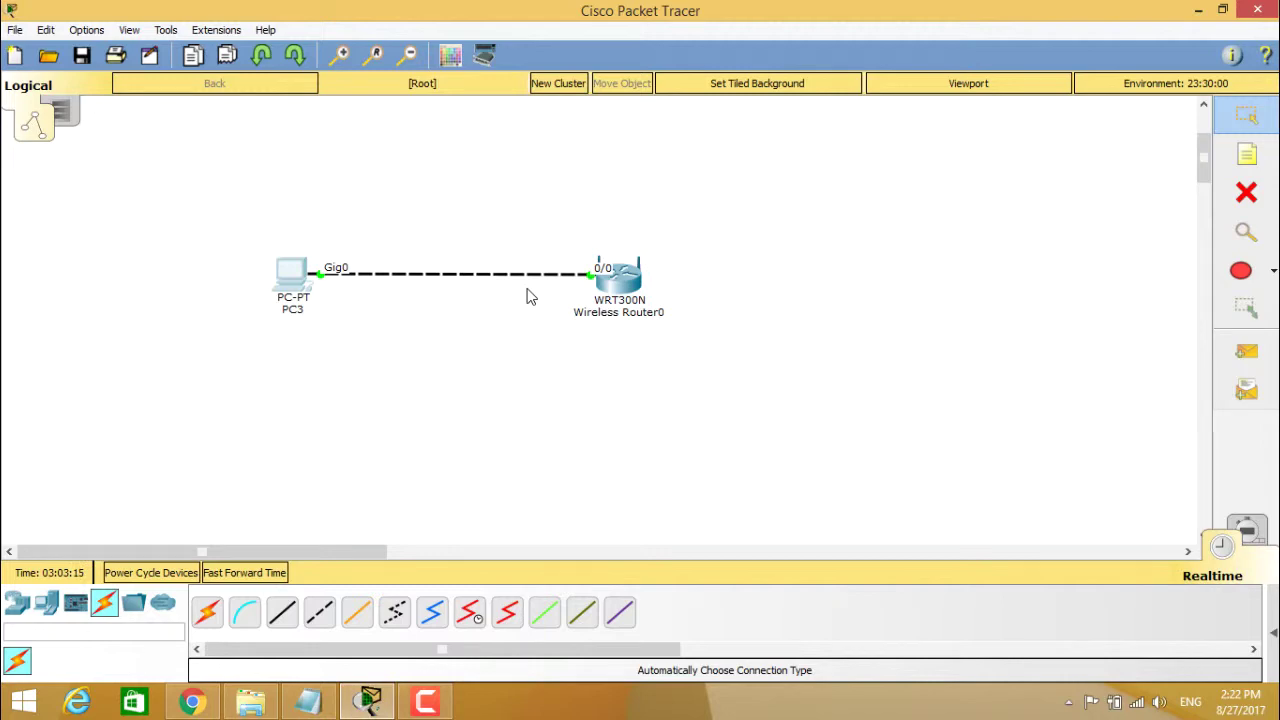
click(72, 120)
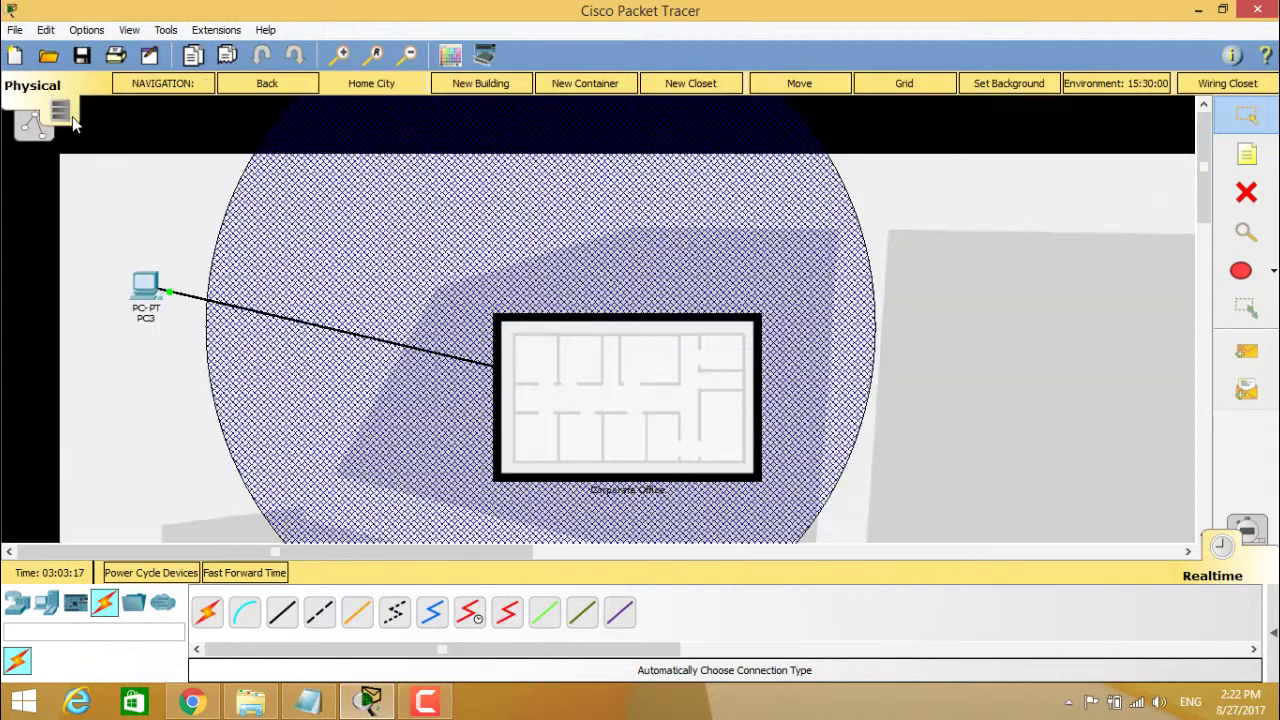
click(259, 90)
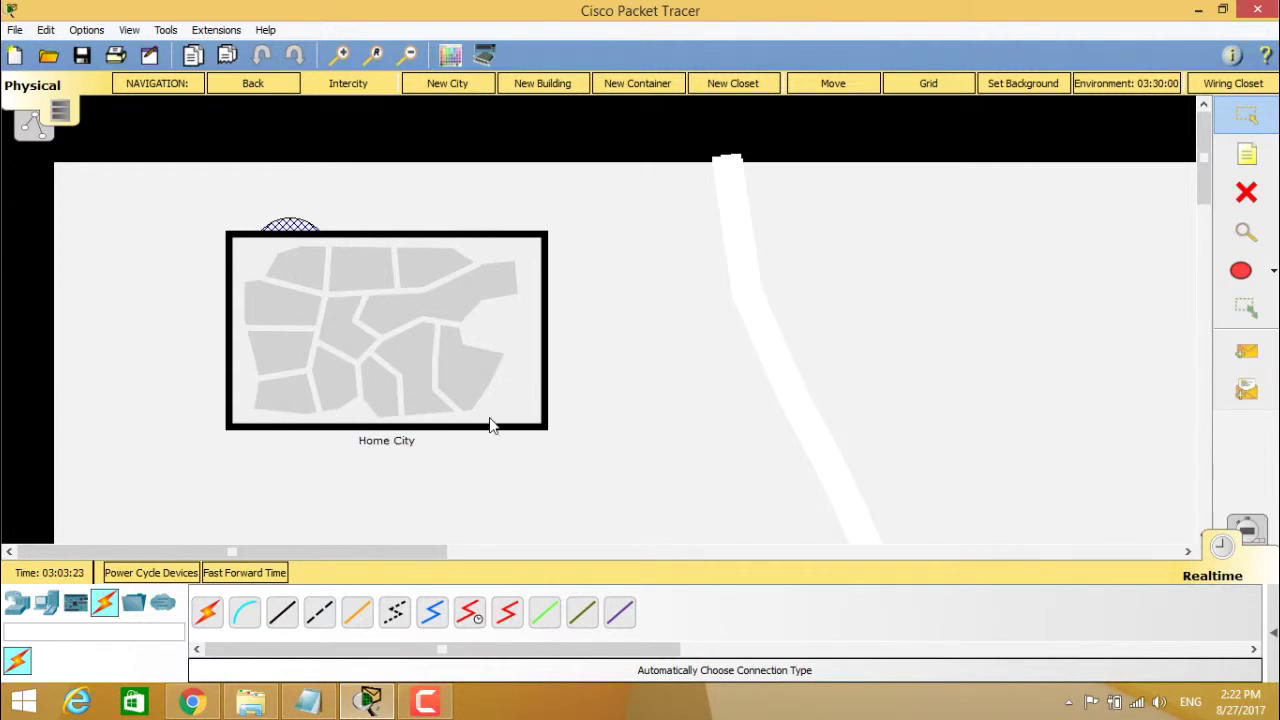
click(362, 348)
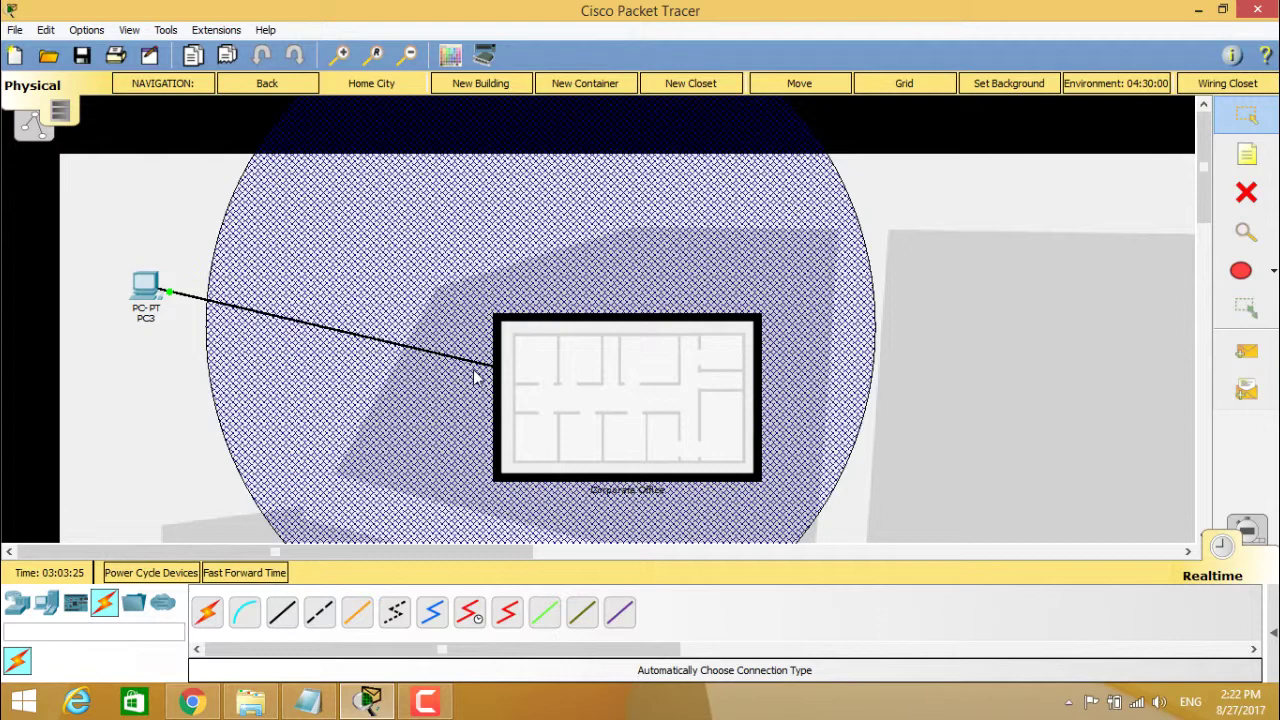
drag(613, 420, 669, 421)
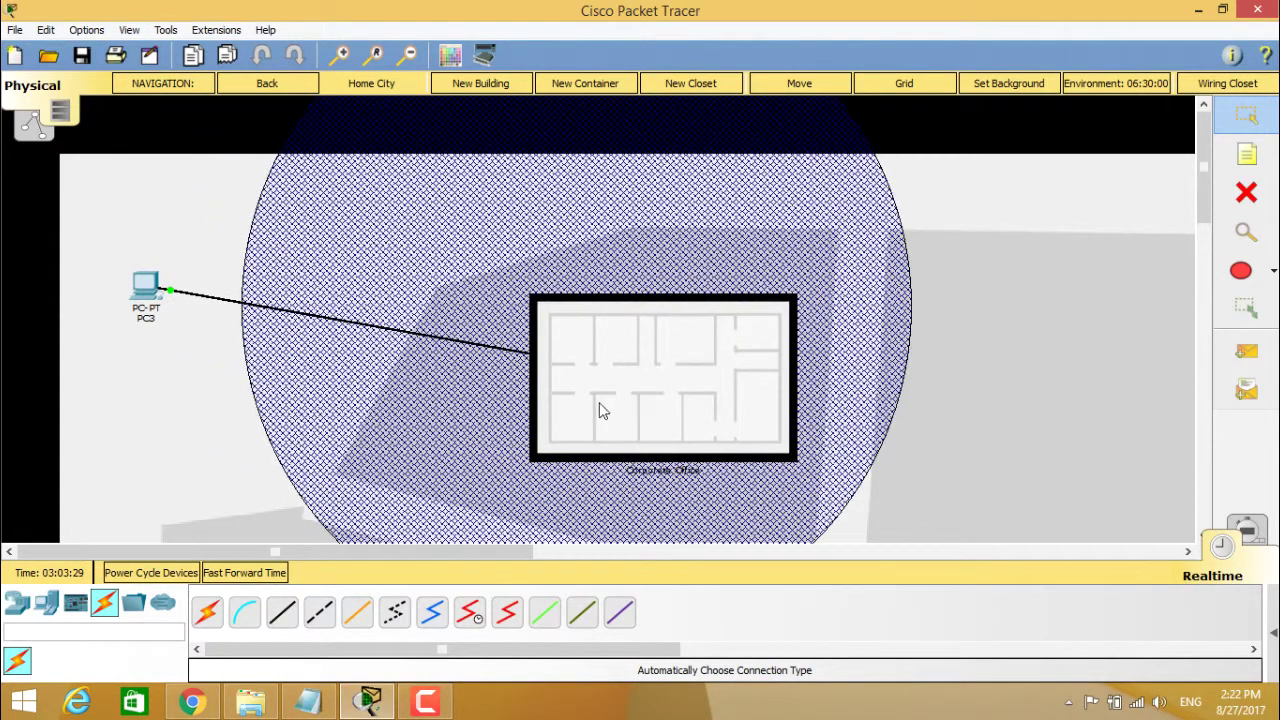
click(652, 385)
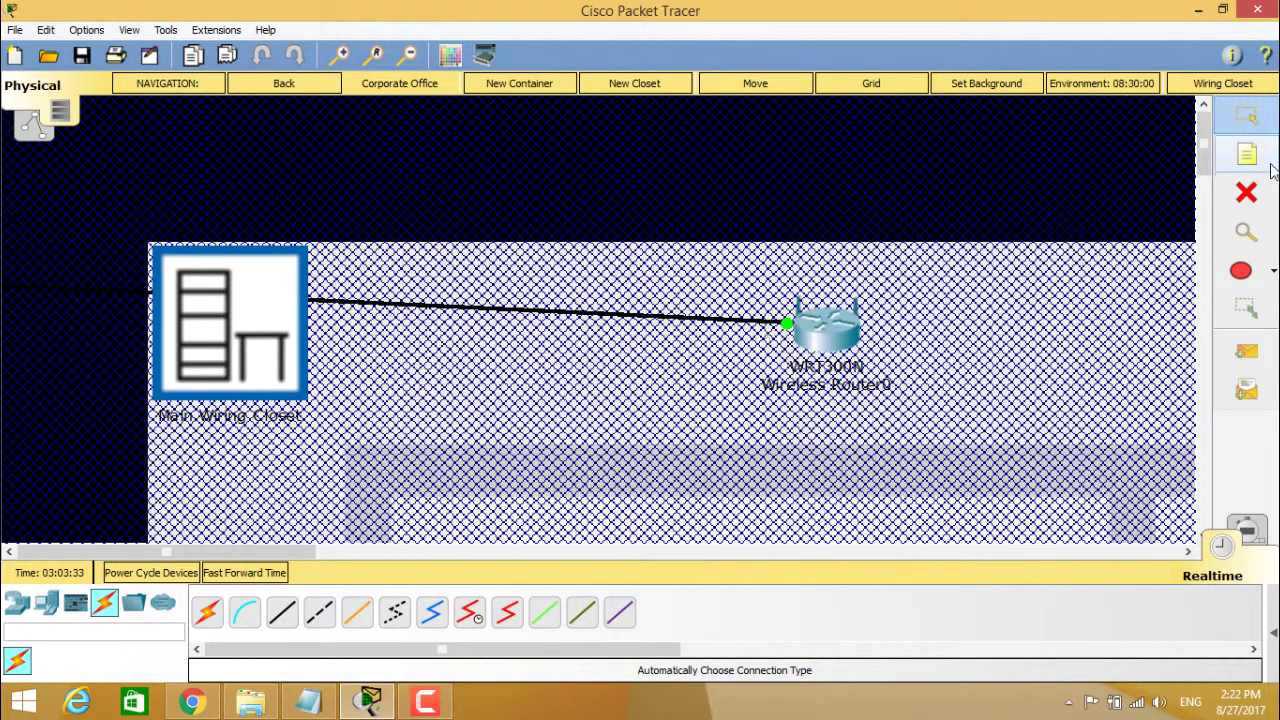
Step: Delete the cable from the Main Wiring Closet to Wireless Router0
right_click(575, 316)
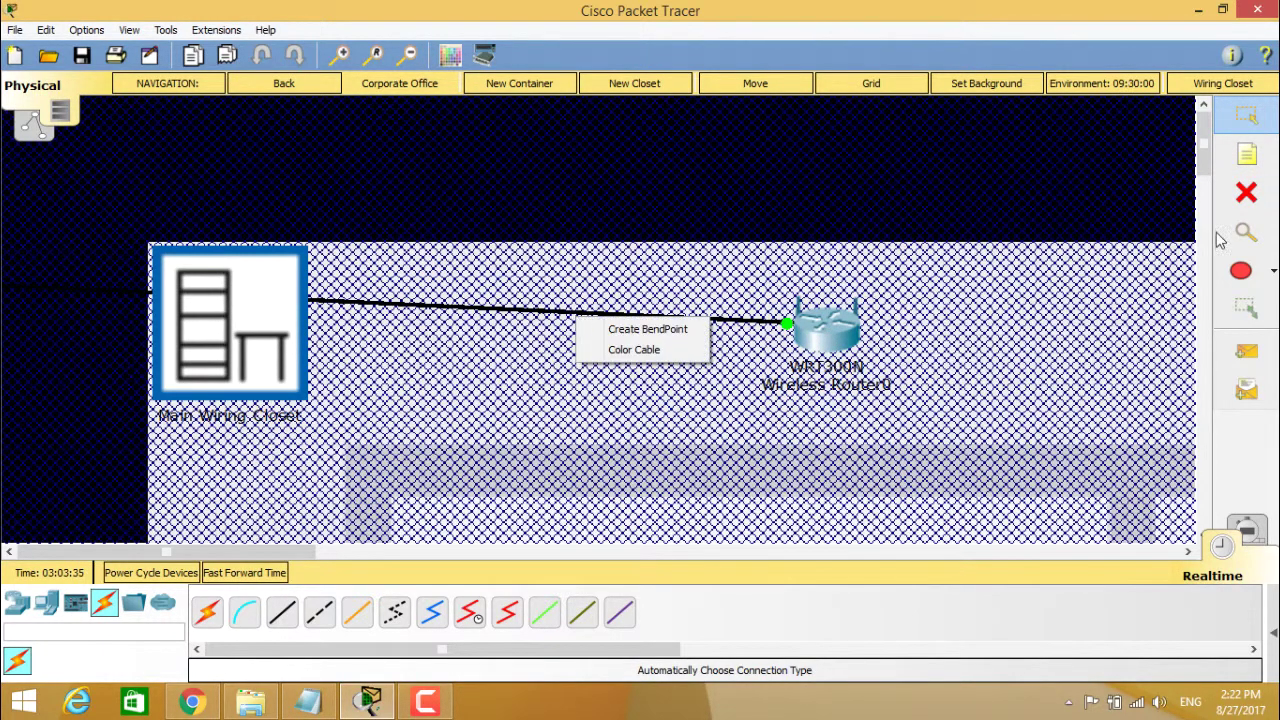
click(1246, 193)
click(623, 315)
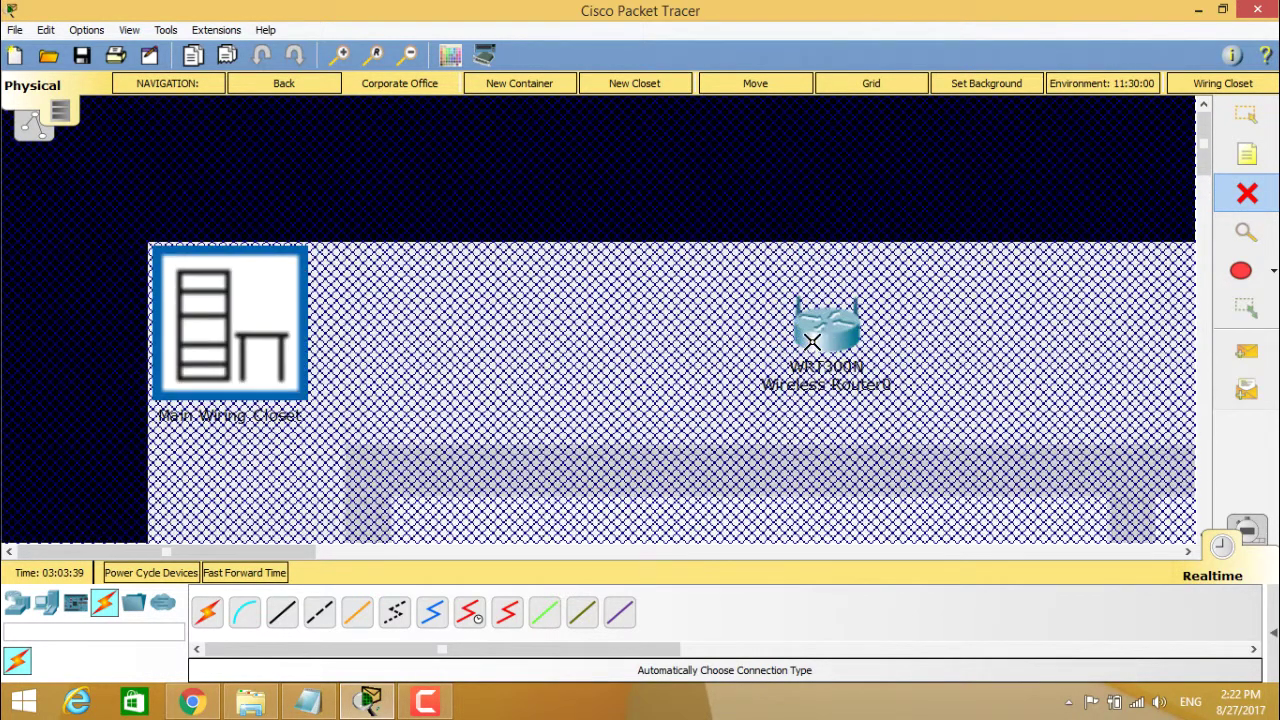
Step: From Home City, move PC3 out to the Intercity level
scroll(778, 347, down, 1)
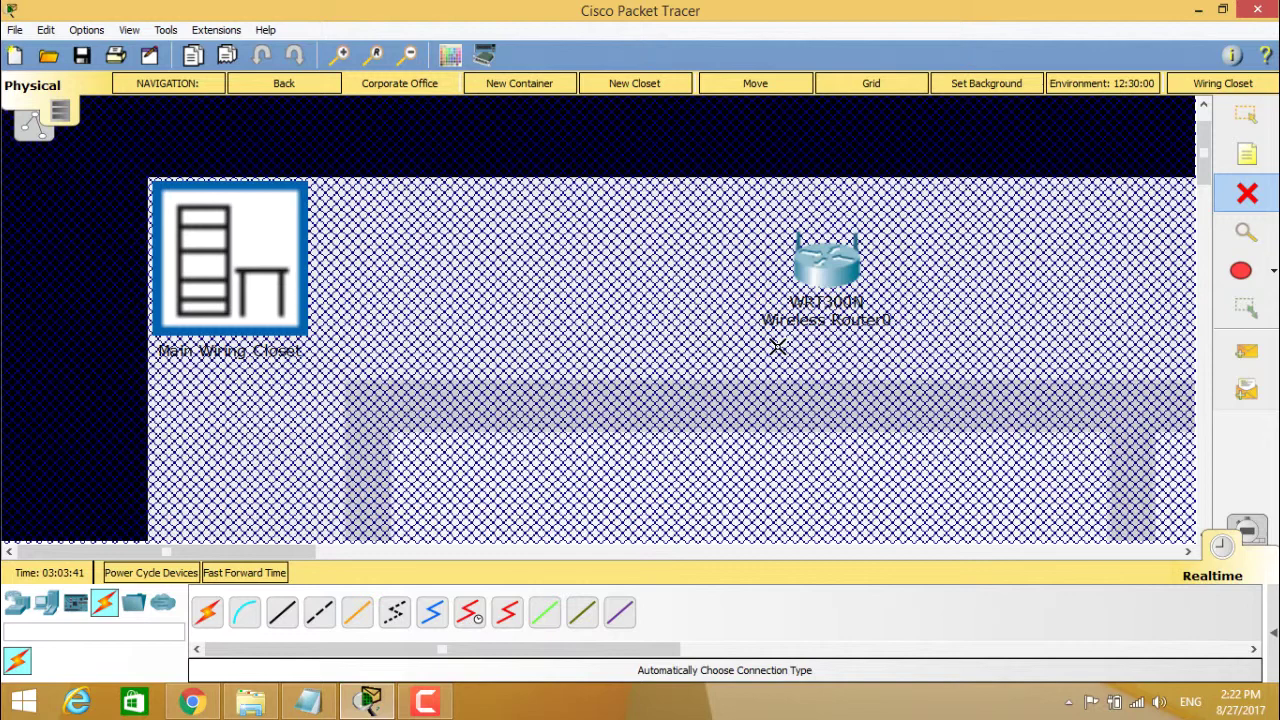
click(262, 90)
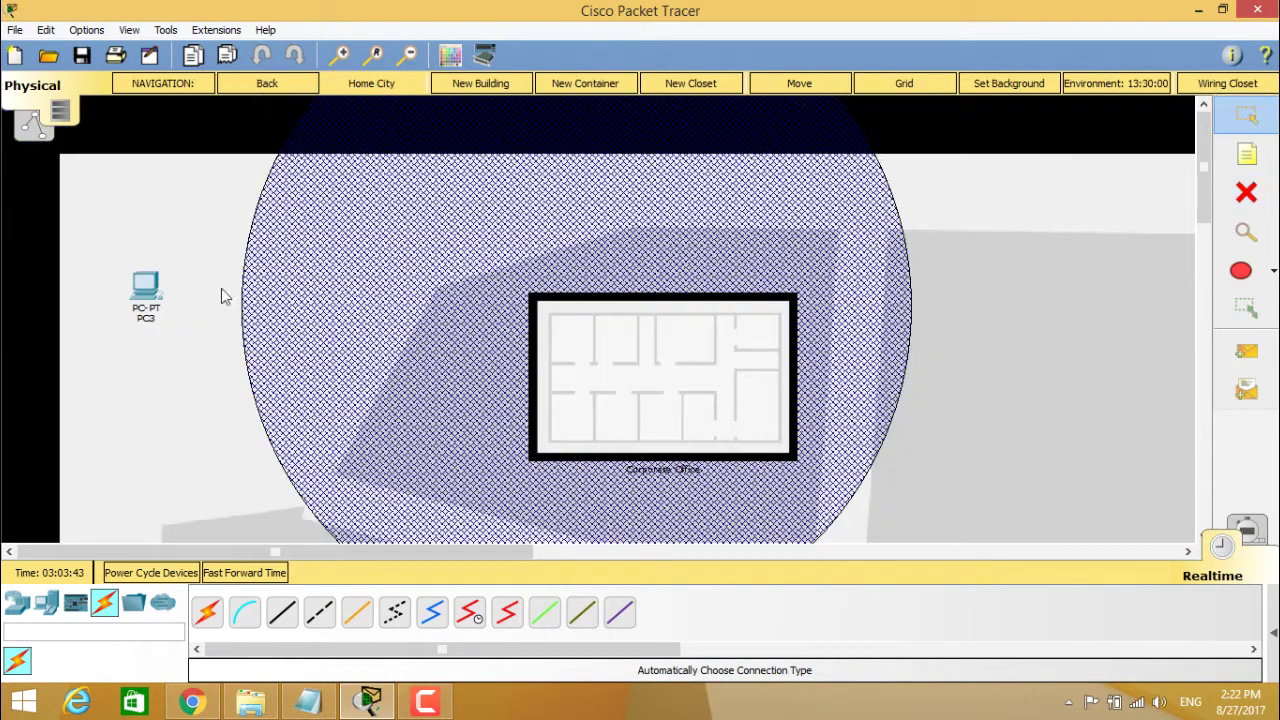
click(139, 294)
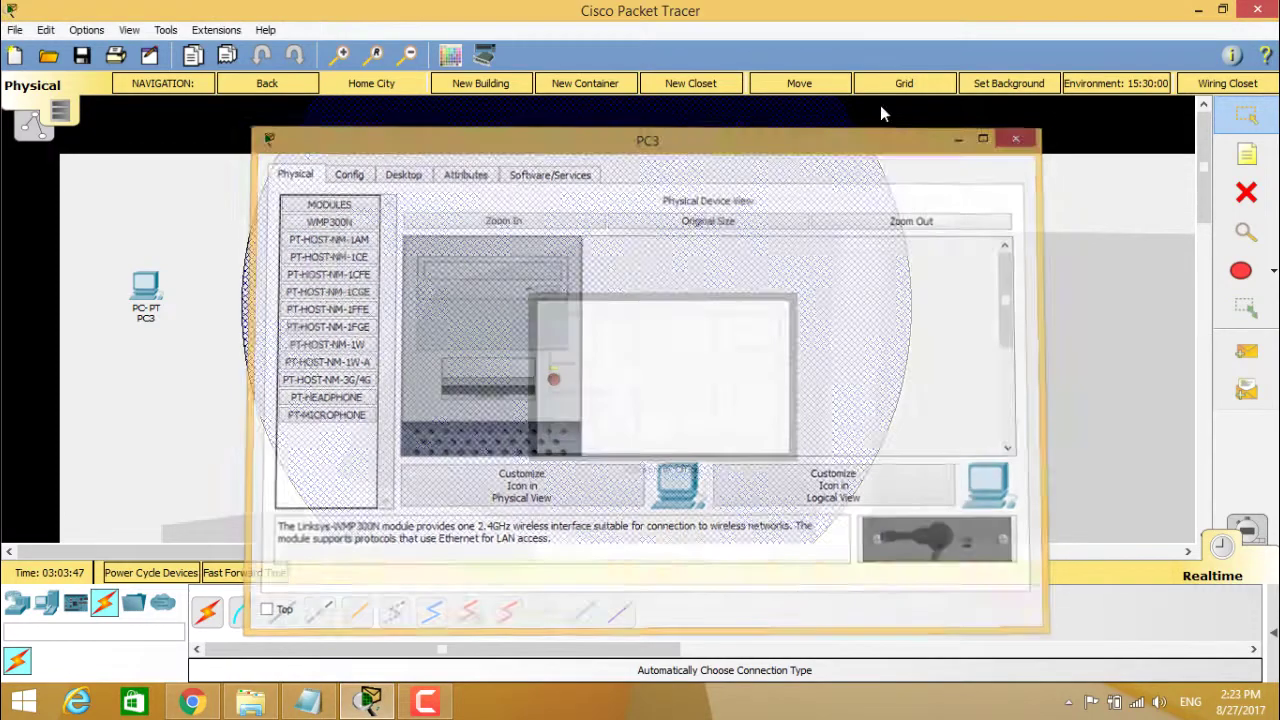
click(799, 84)
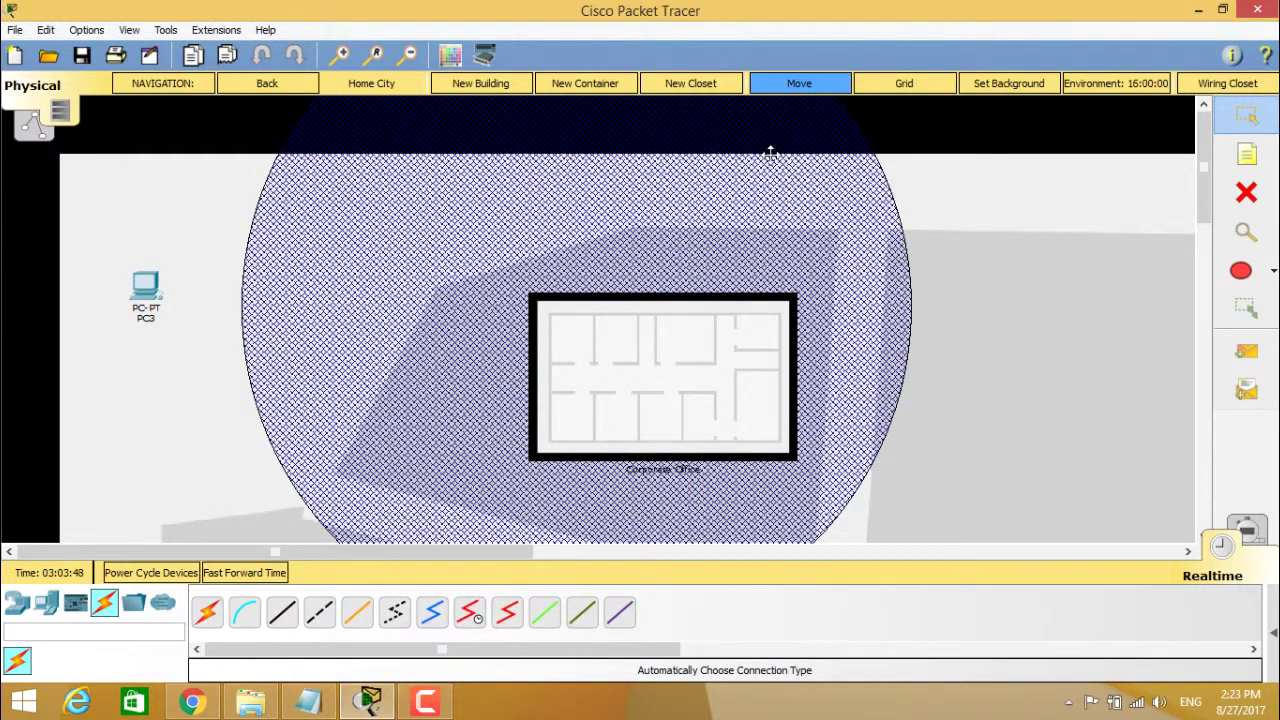
click(157, 291)
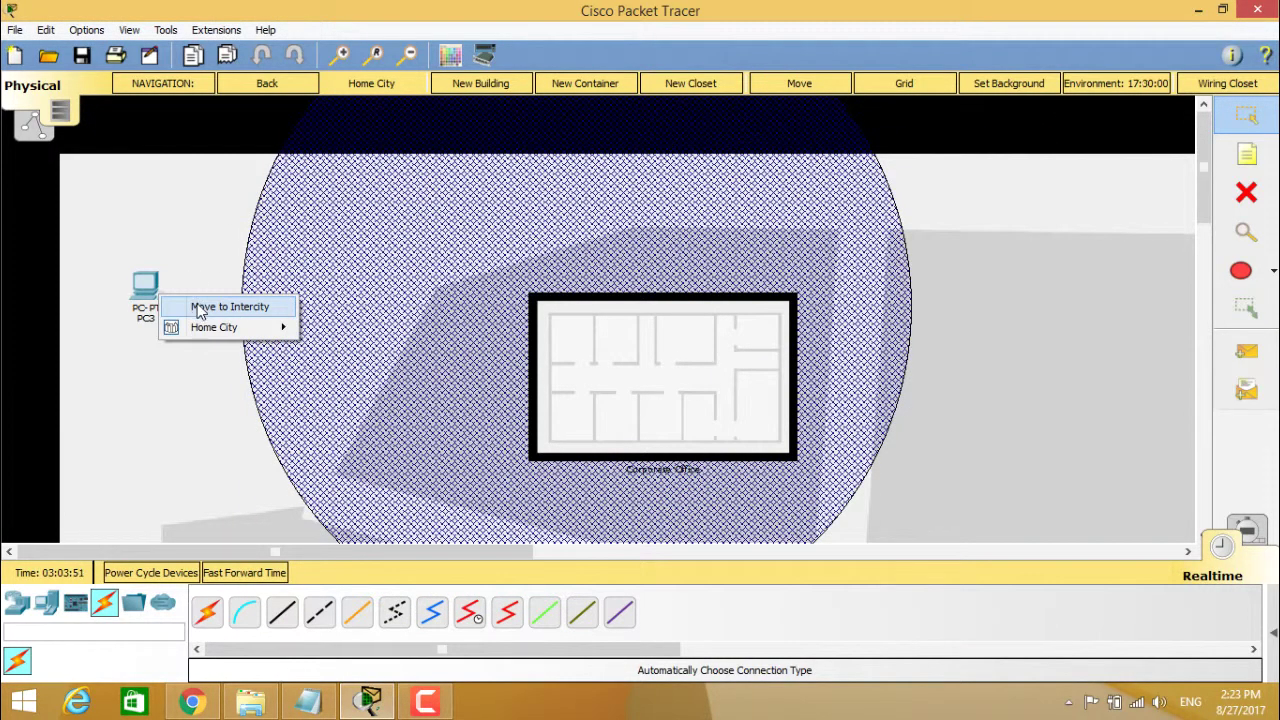
click(198, 308)
Step: Nudge the Main Wiring Closet inside Corporate Office, then return to the Intercity map
click(641, 343)
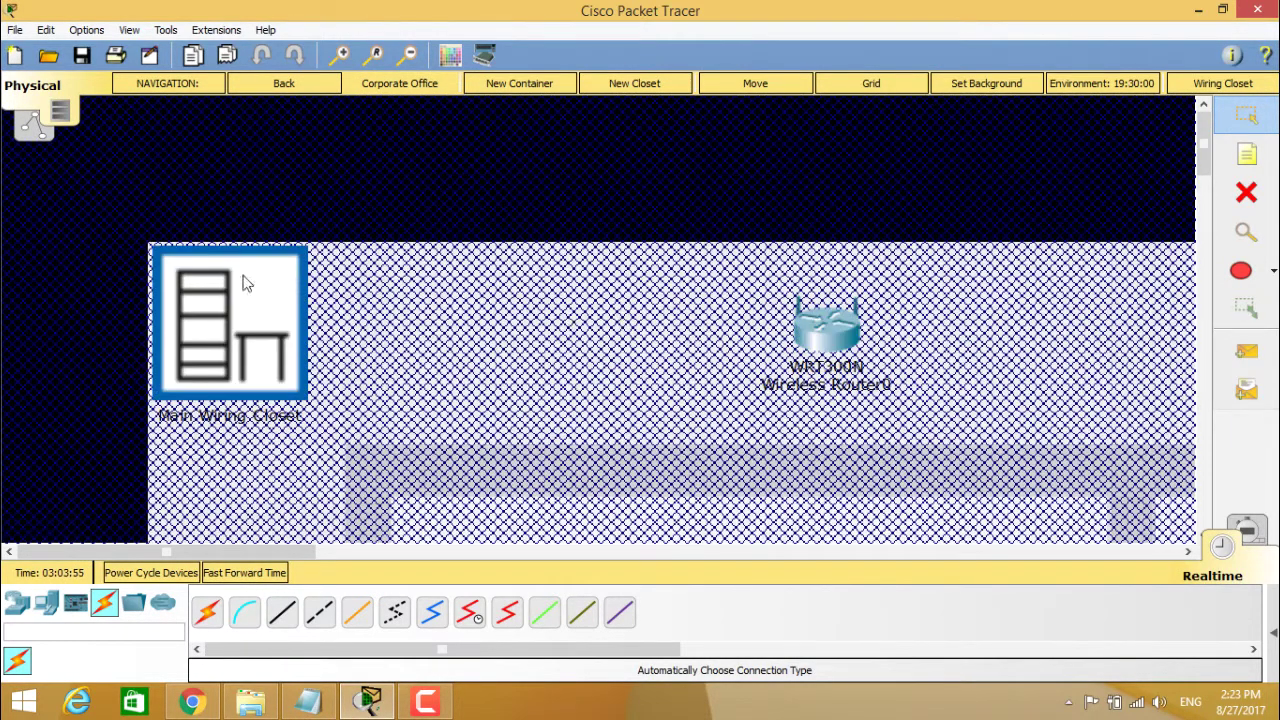
drag(247, 283, 281, 312)
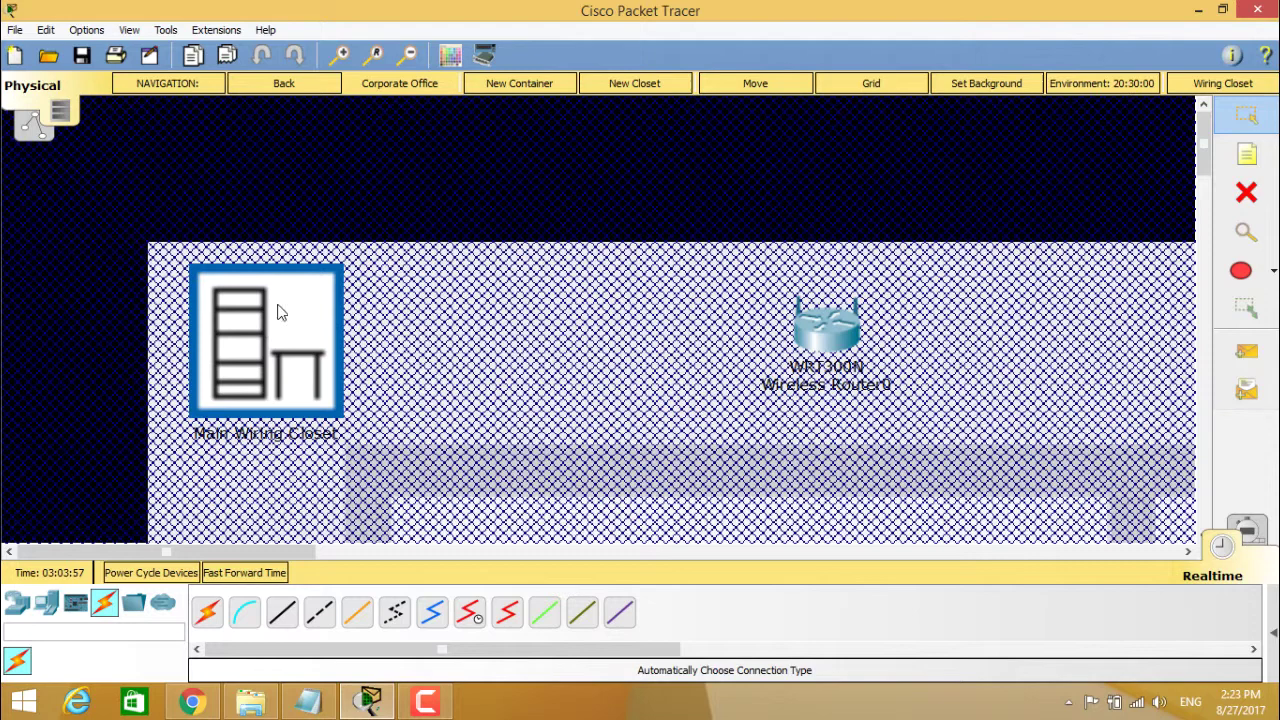
click(286, 83)
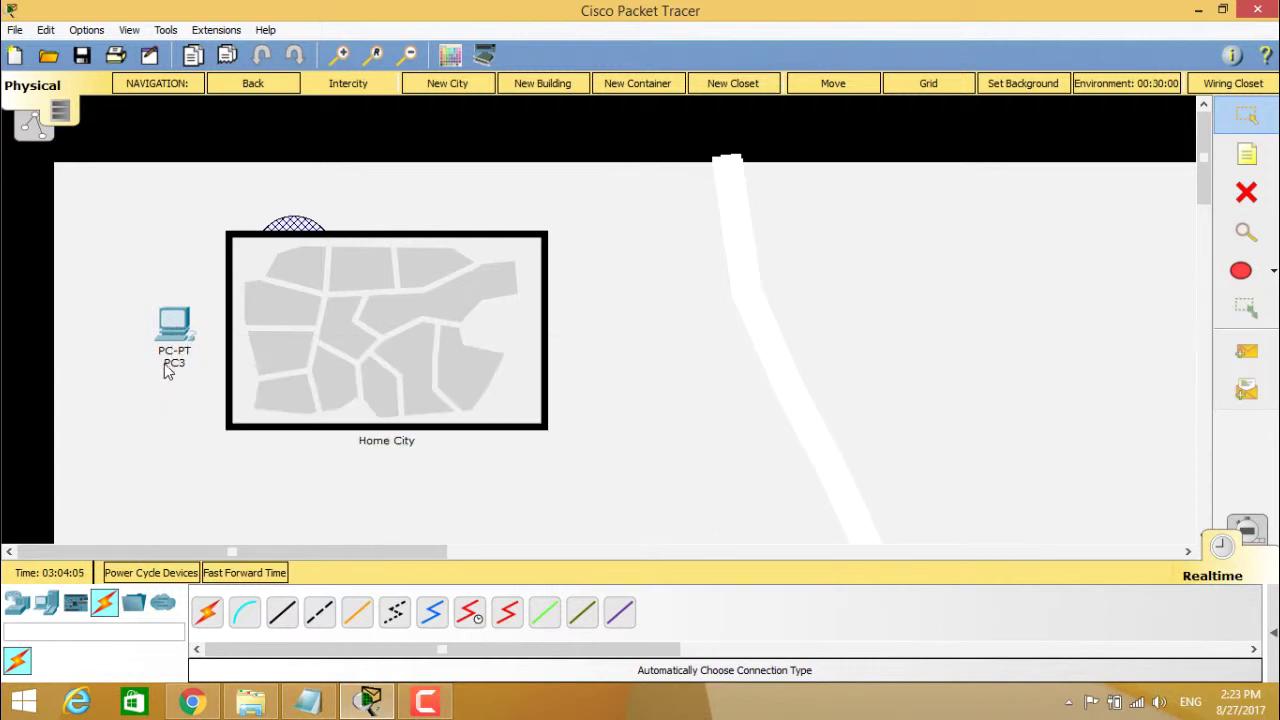
Step: Move PC3 into the Corporate Office building and enter Home City to view it
click(845, 85)
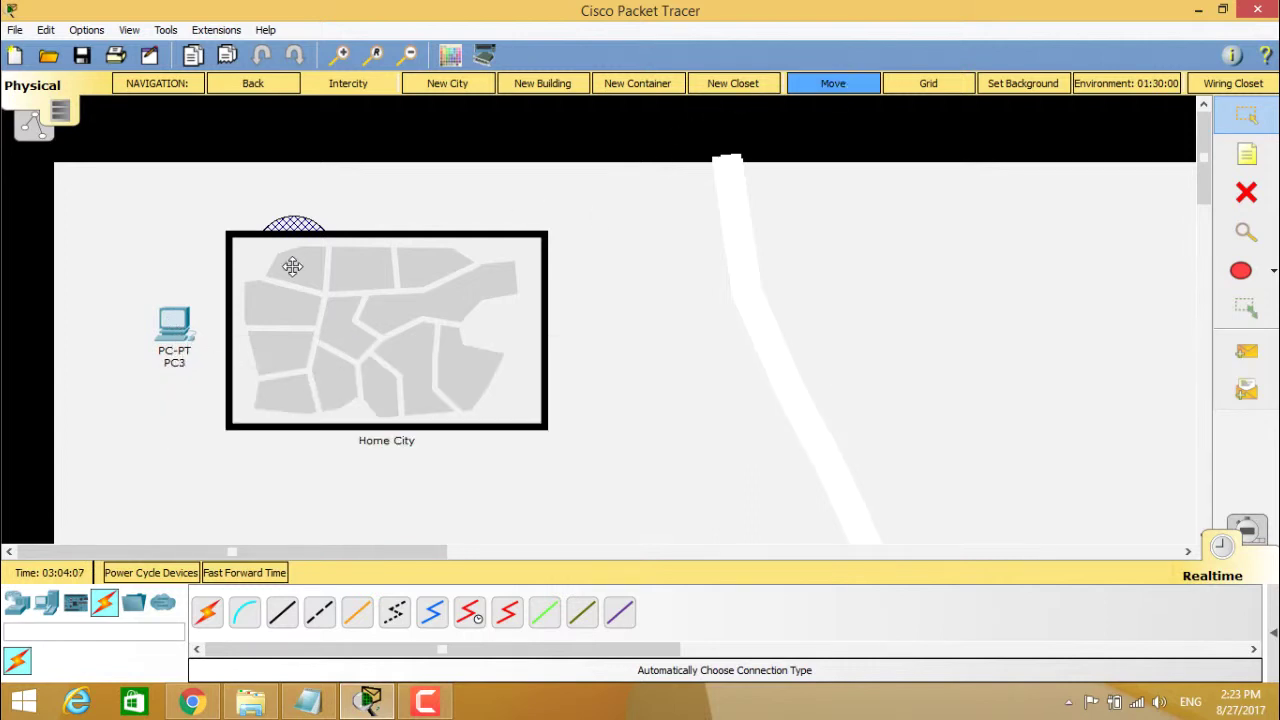
click(184, 337)
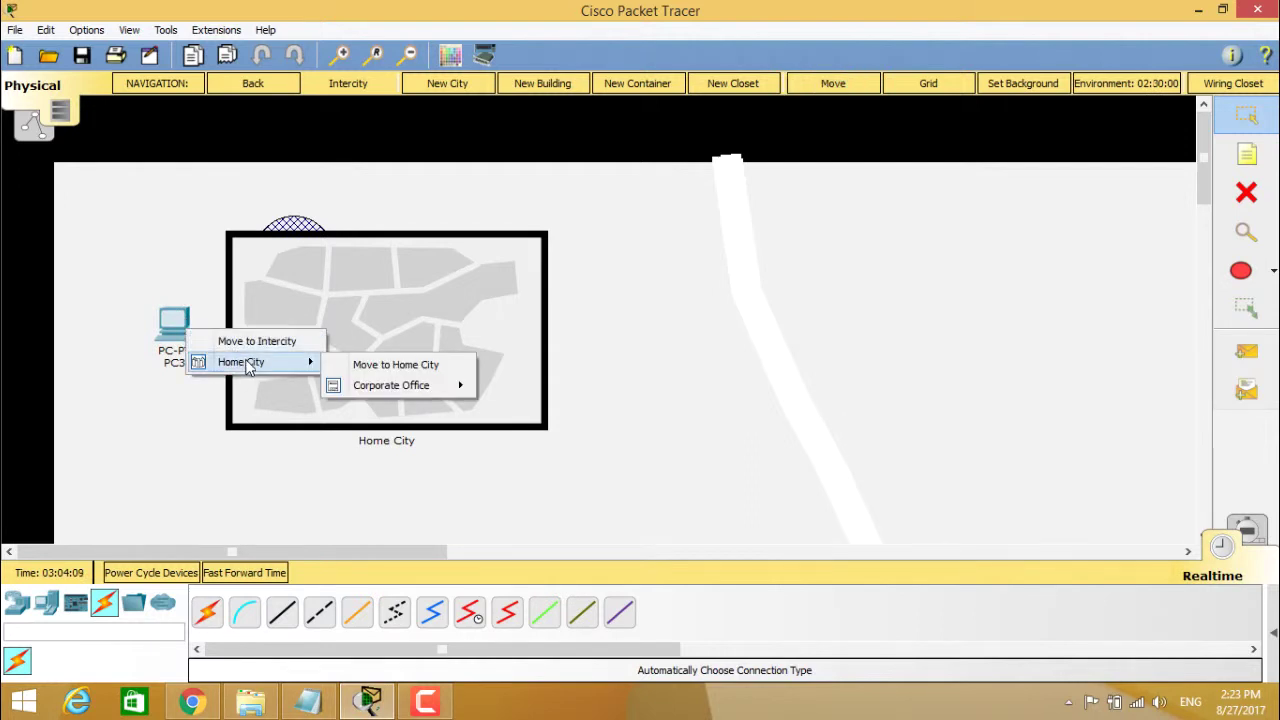
mouse_move(241, 362)
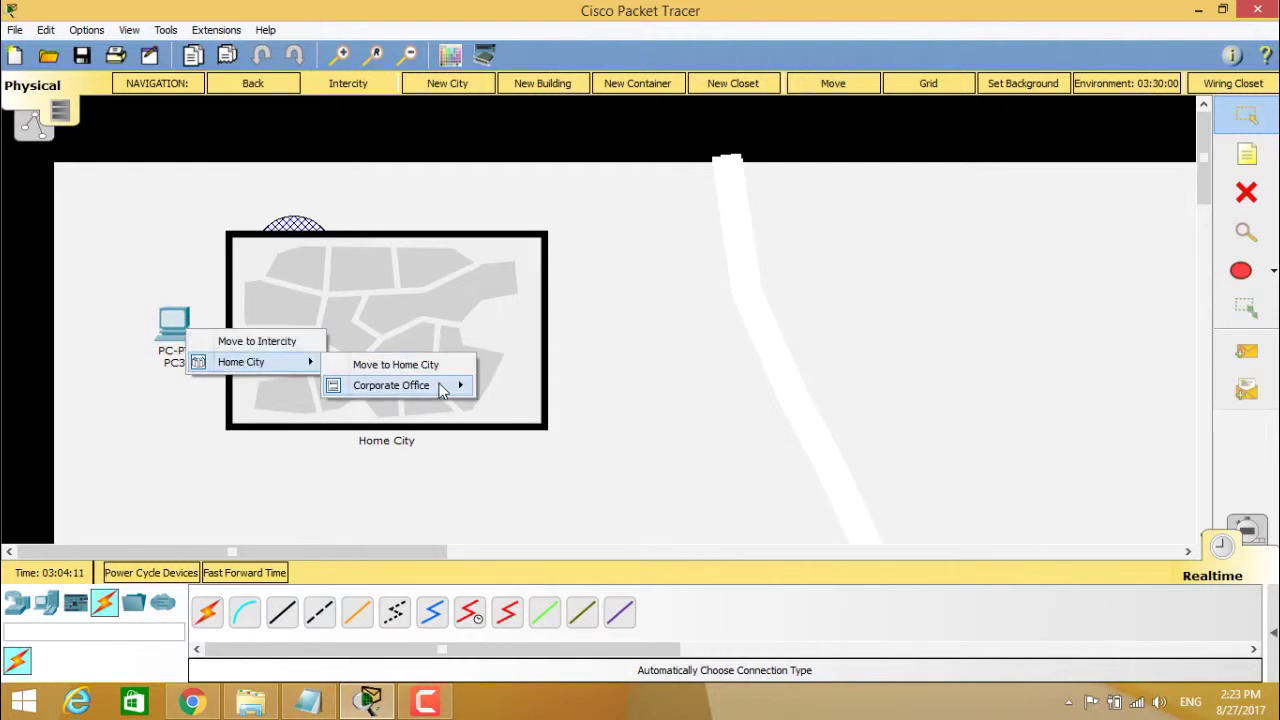
mouse_move(391, 385)
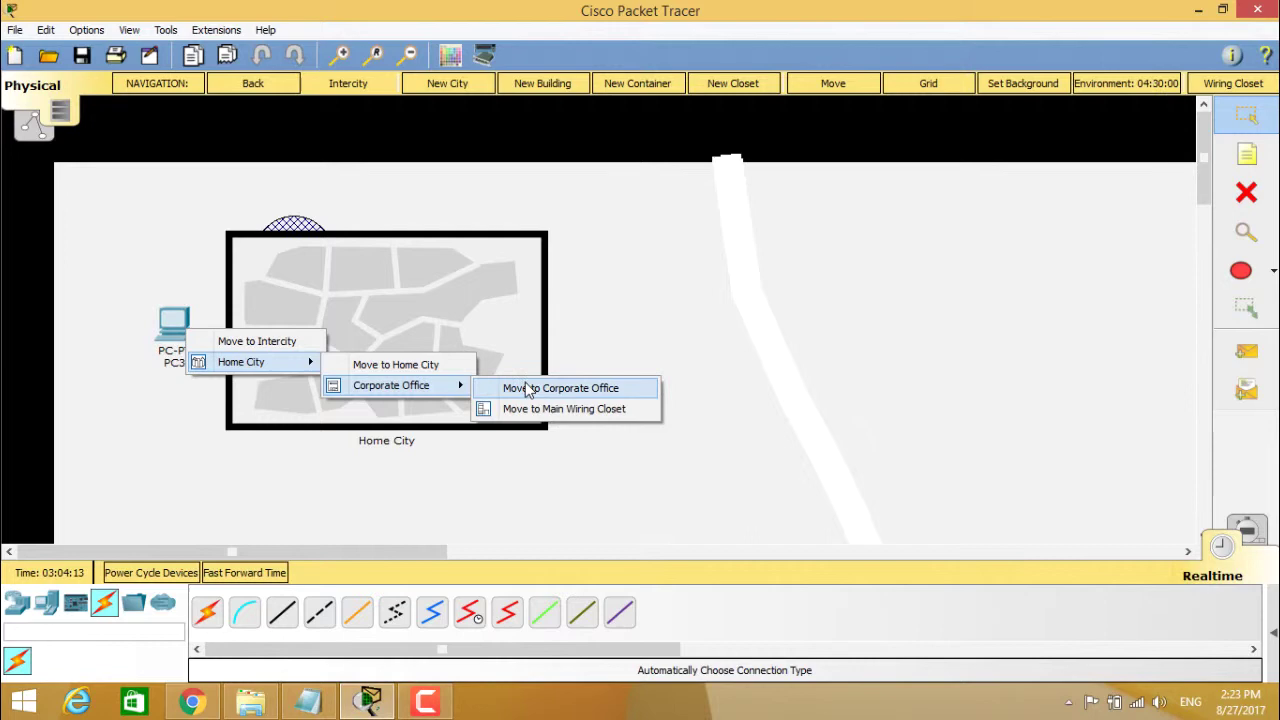
click(531, 391)
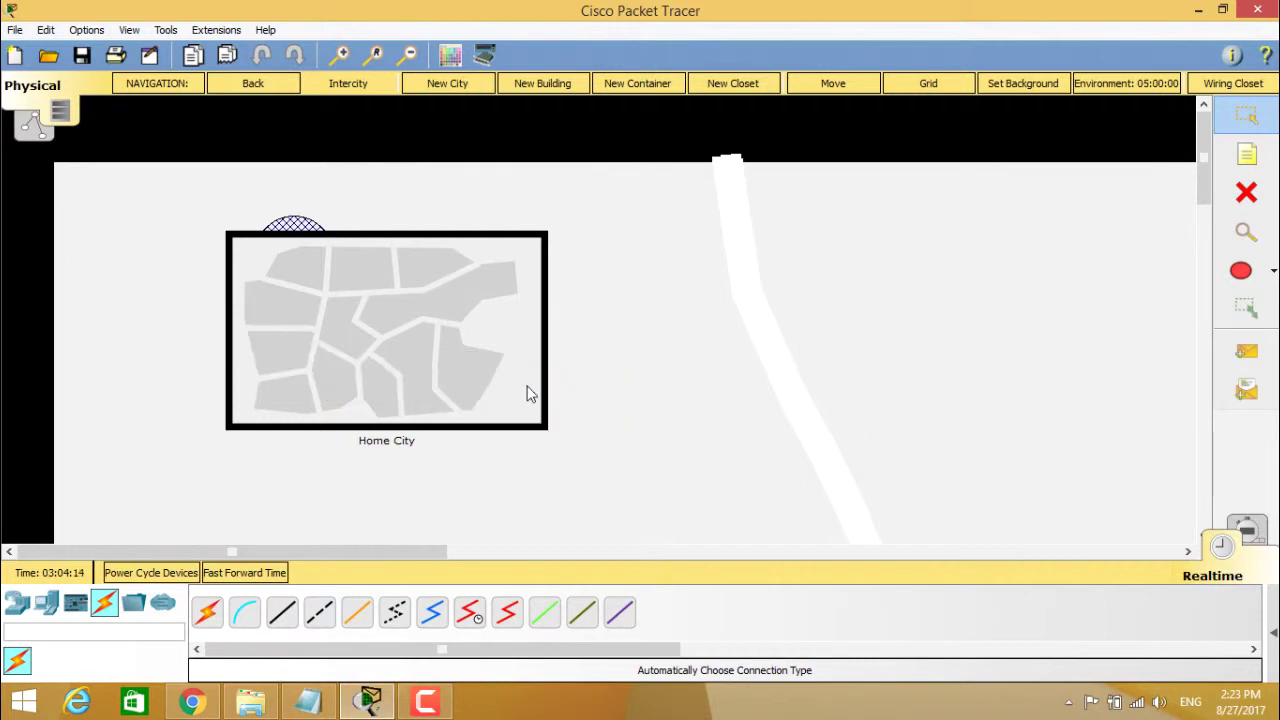
click(383, 339)
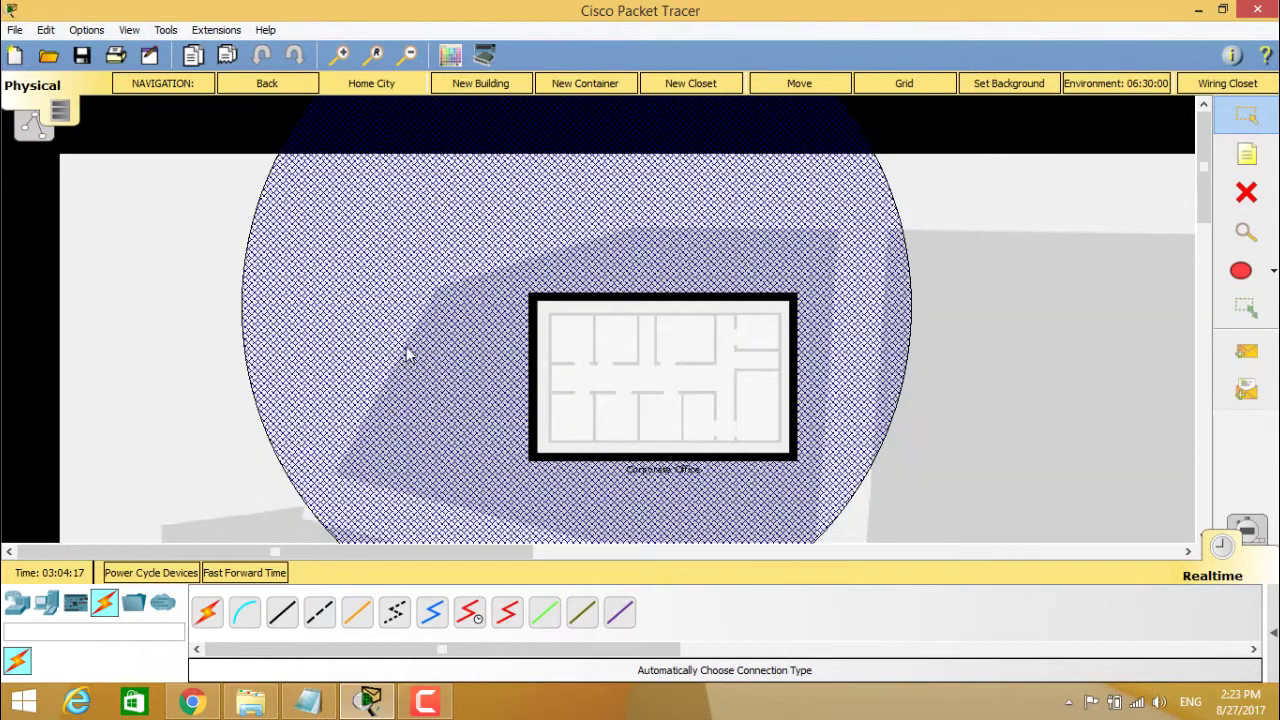
mouse_move(694, 371)
mouse_down()
mouse_move(655, 374)
mouse_move(679, 382)
mouse_up()
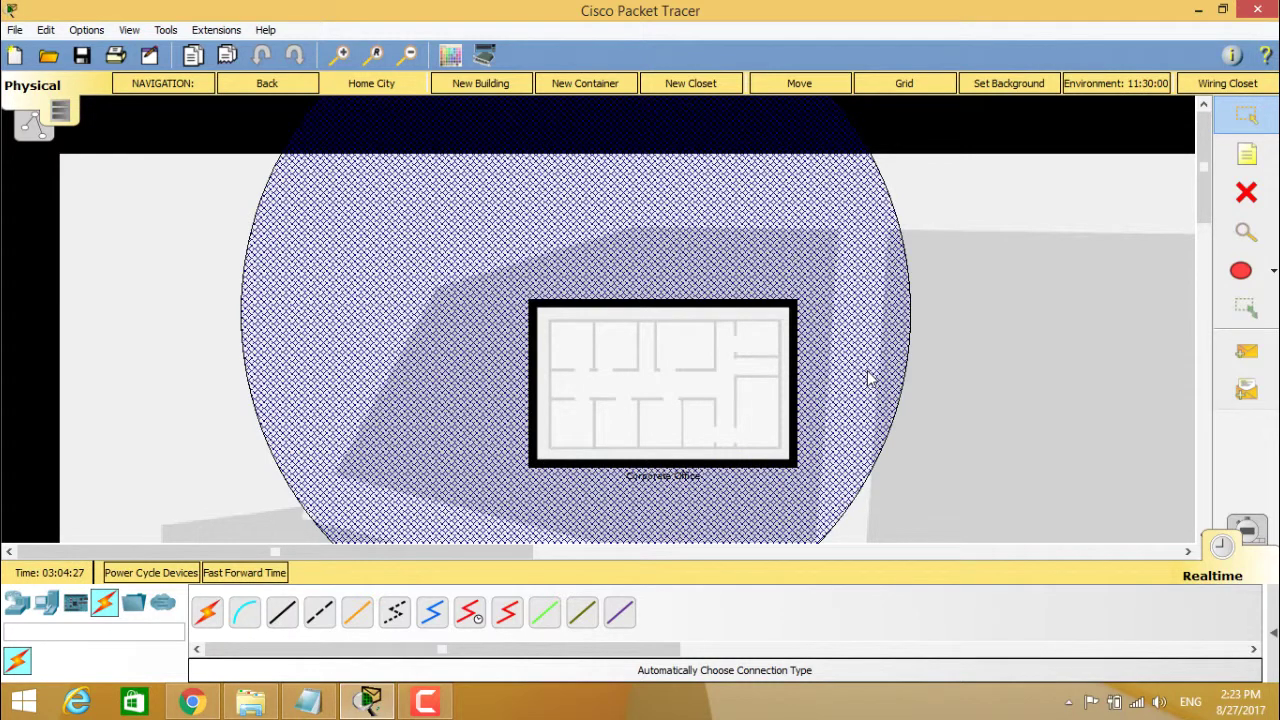
Step: Place PC3 left of the WRT300N router in Corporate Office and cable them automatically
click(659, 393)
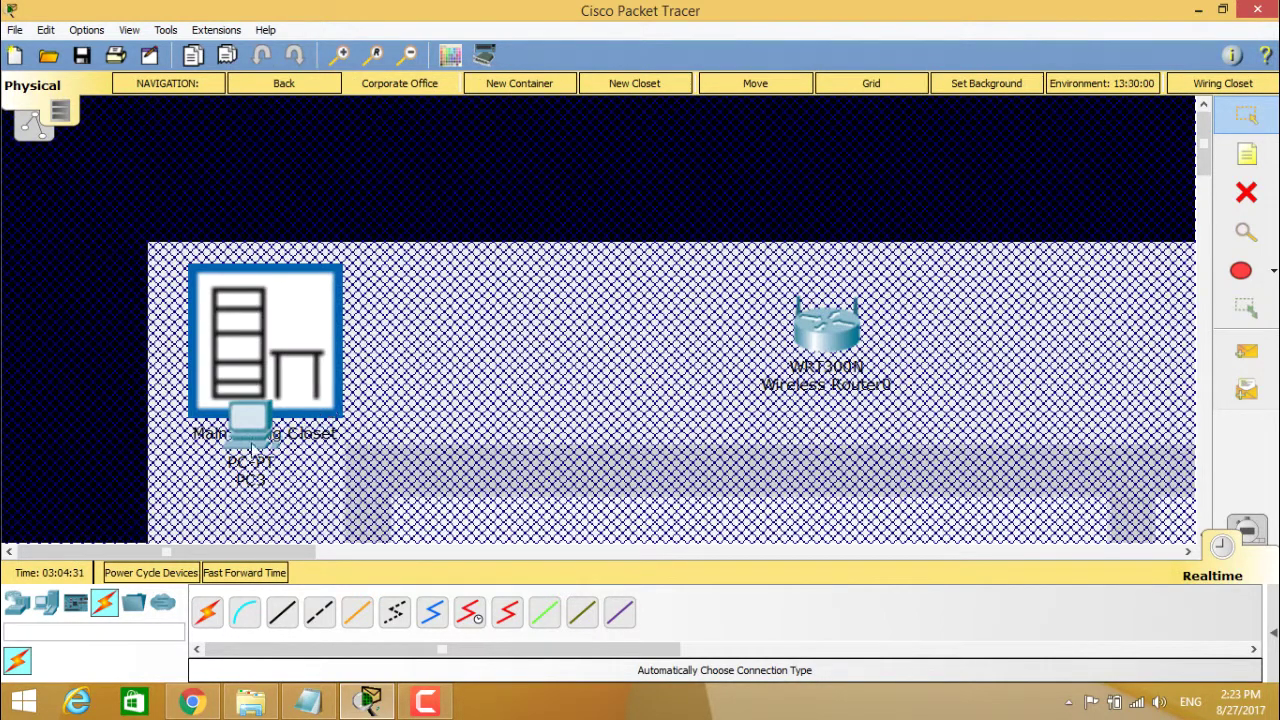
drag(252, 425, 547, 302)
drag(842, 345, 824, 314)
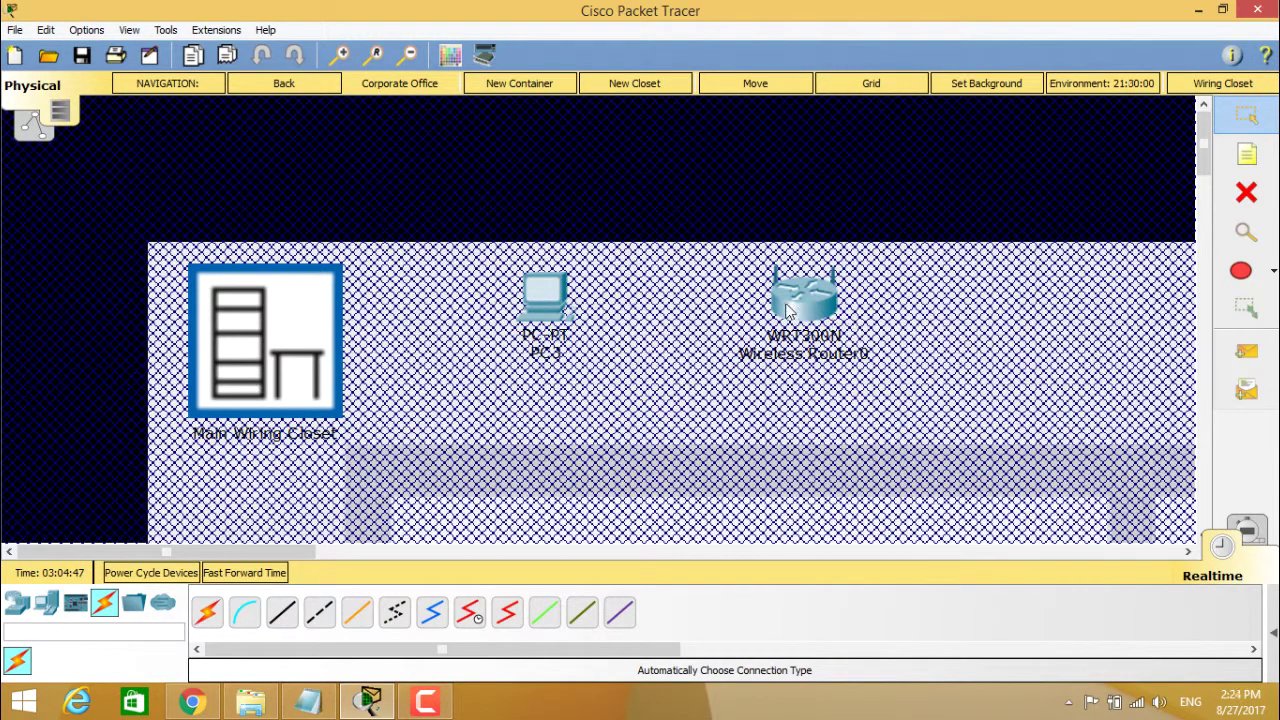
click(206, 611)
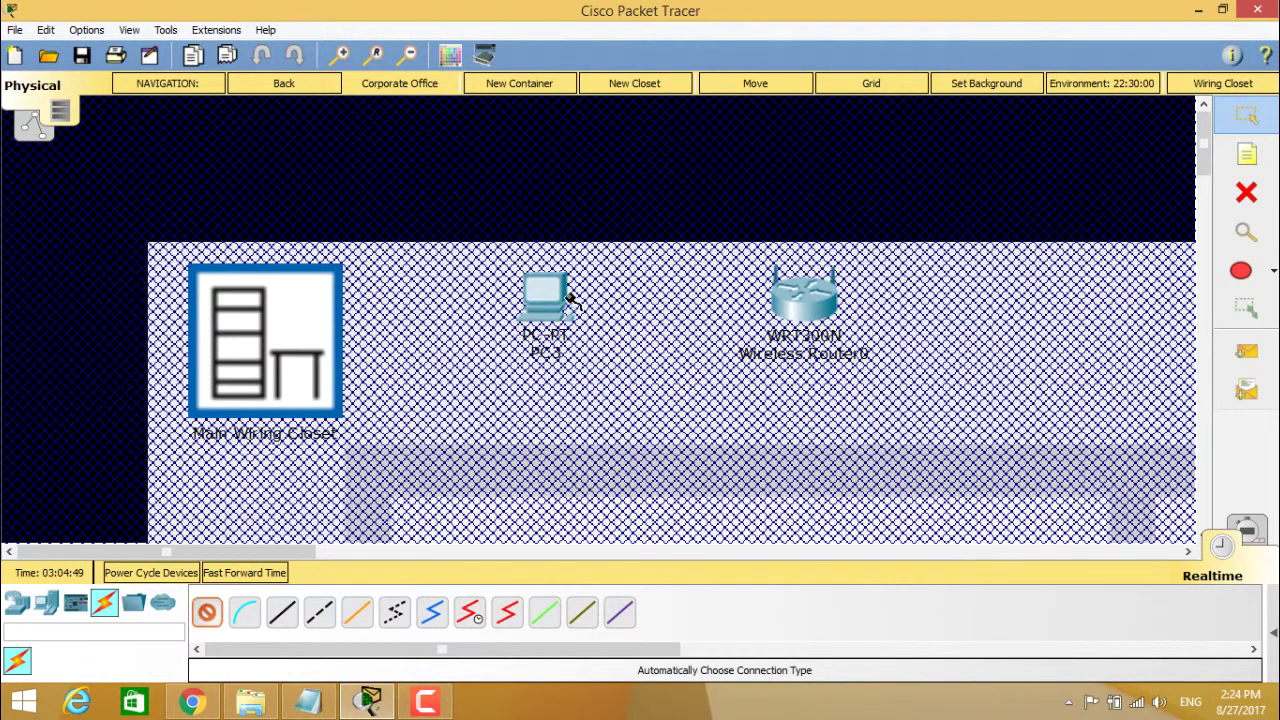
click(569, 297)
click(800, 292)
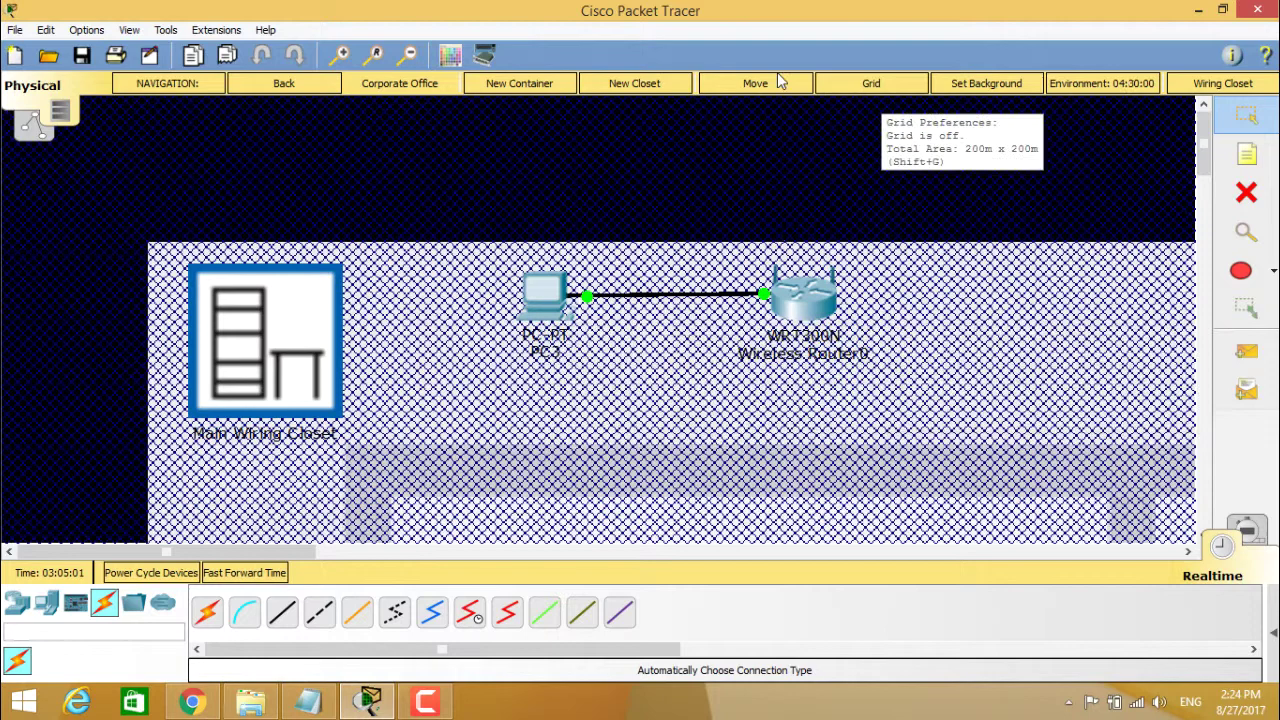
Step: Move the cabled PC3 out to Intercity, shift the router left, and return to Home City
click(762, 86)
click(552, 304)
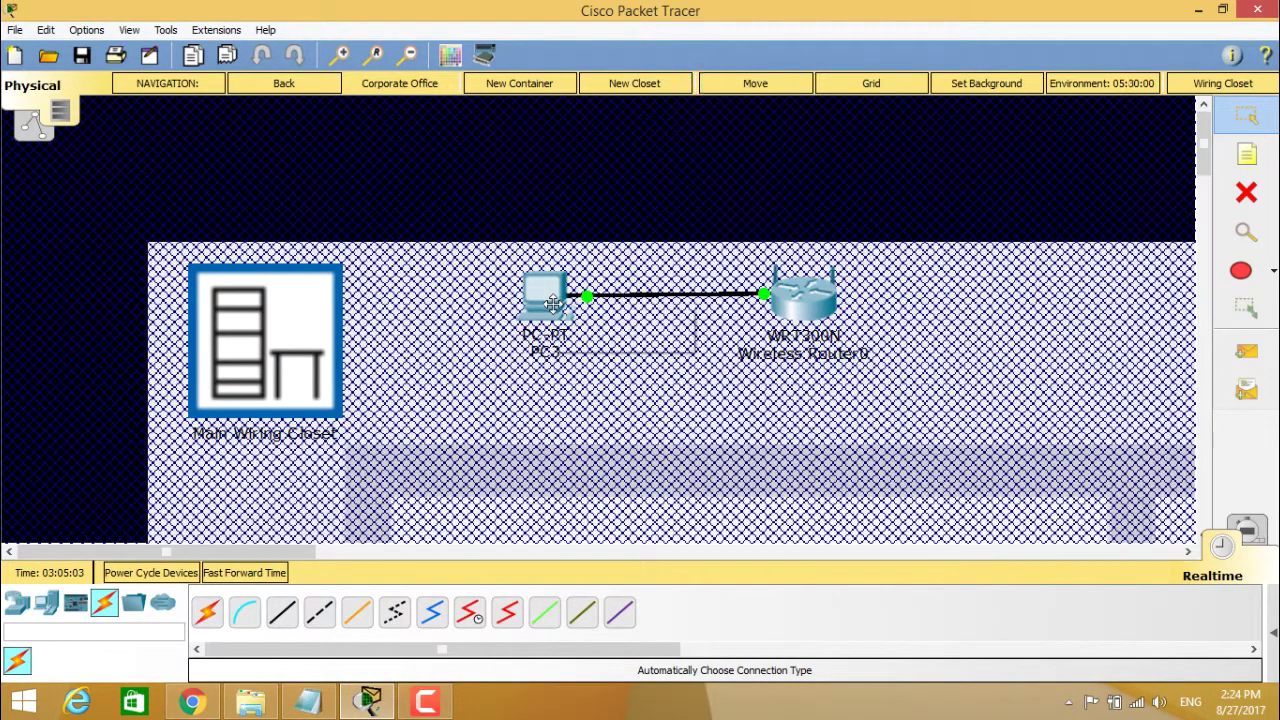
click(624, 318)
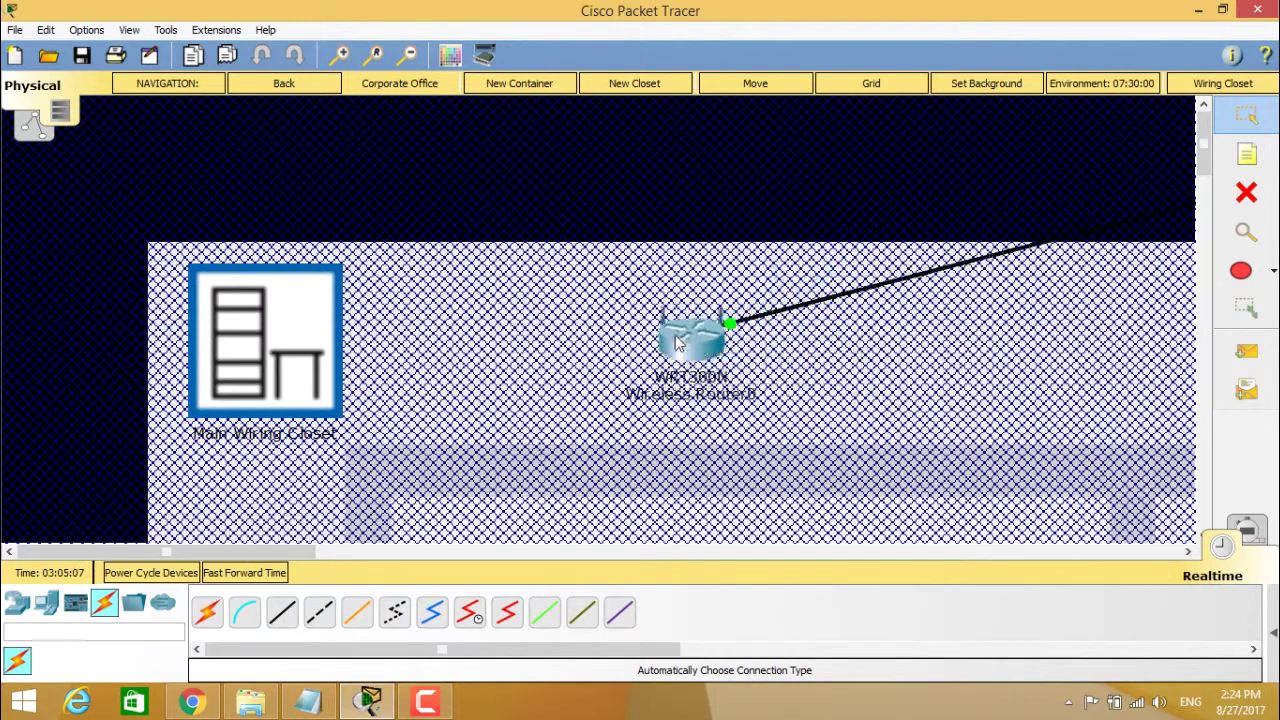
drag(812, 305, 642, 348)
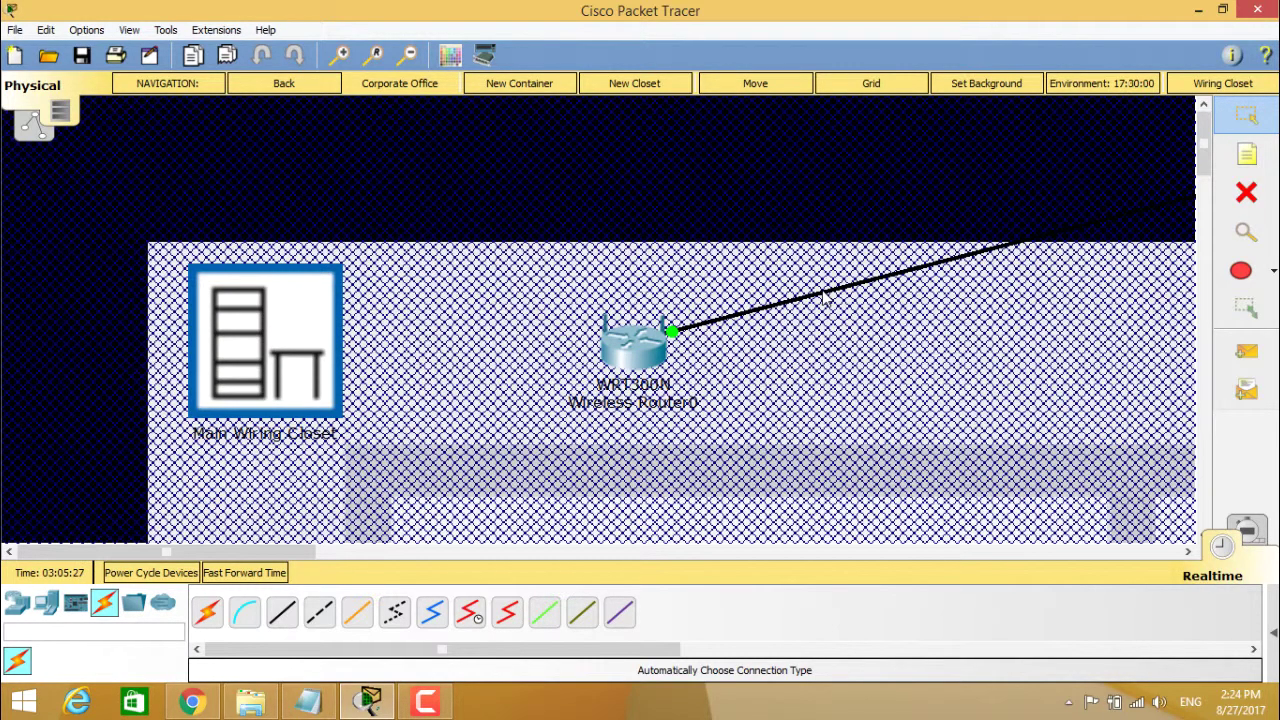
click(305, 88)
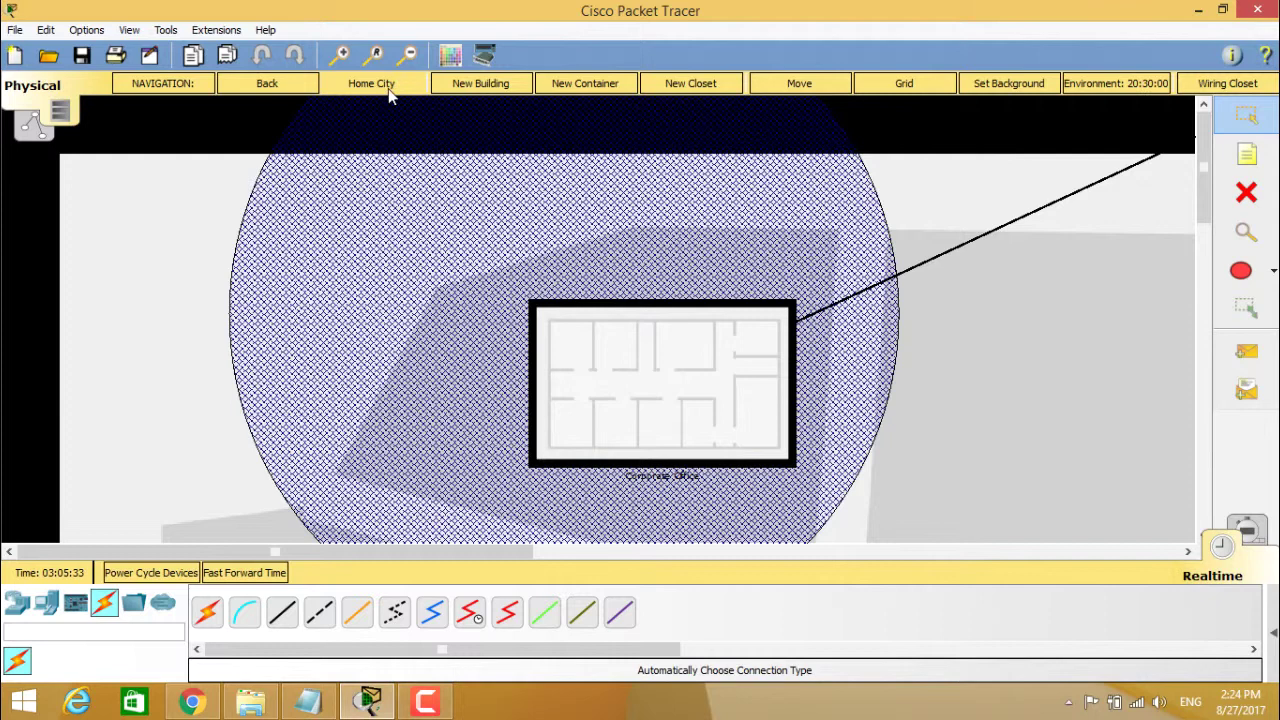
Step: On the Intercity map, place PC3 right of Home City and delete its cable
click(267, 84)
mouse_move(388, 236)
mouse_down()
mouse_move(686, 298)
mouse_move(677, 312)
mouse_up()
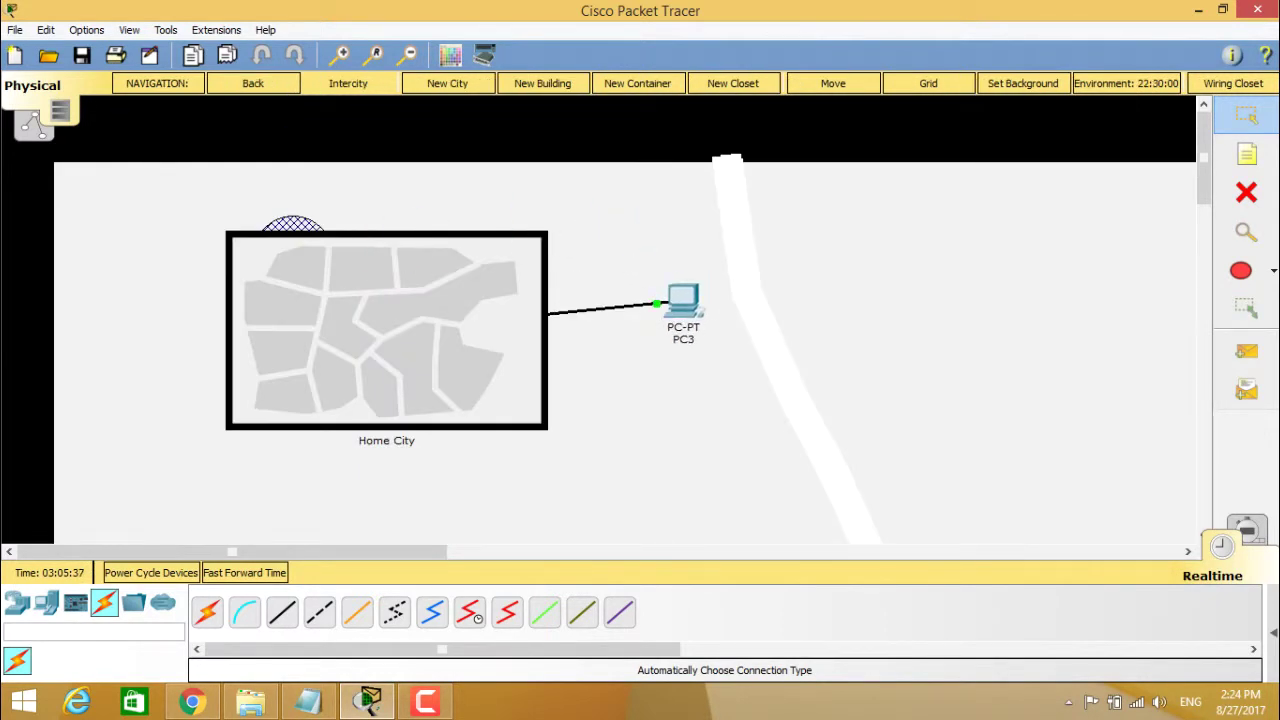
right_click(582, 310)
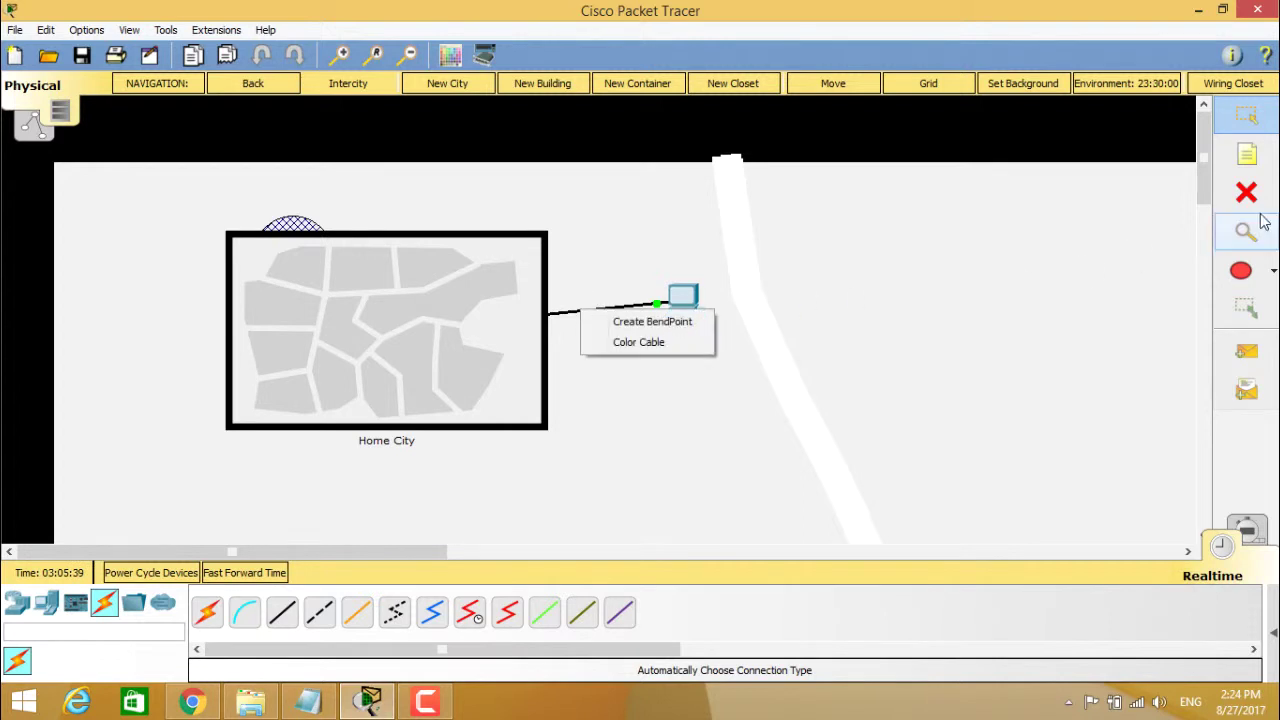
click(1247, 193)
click(594, 311)
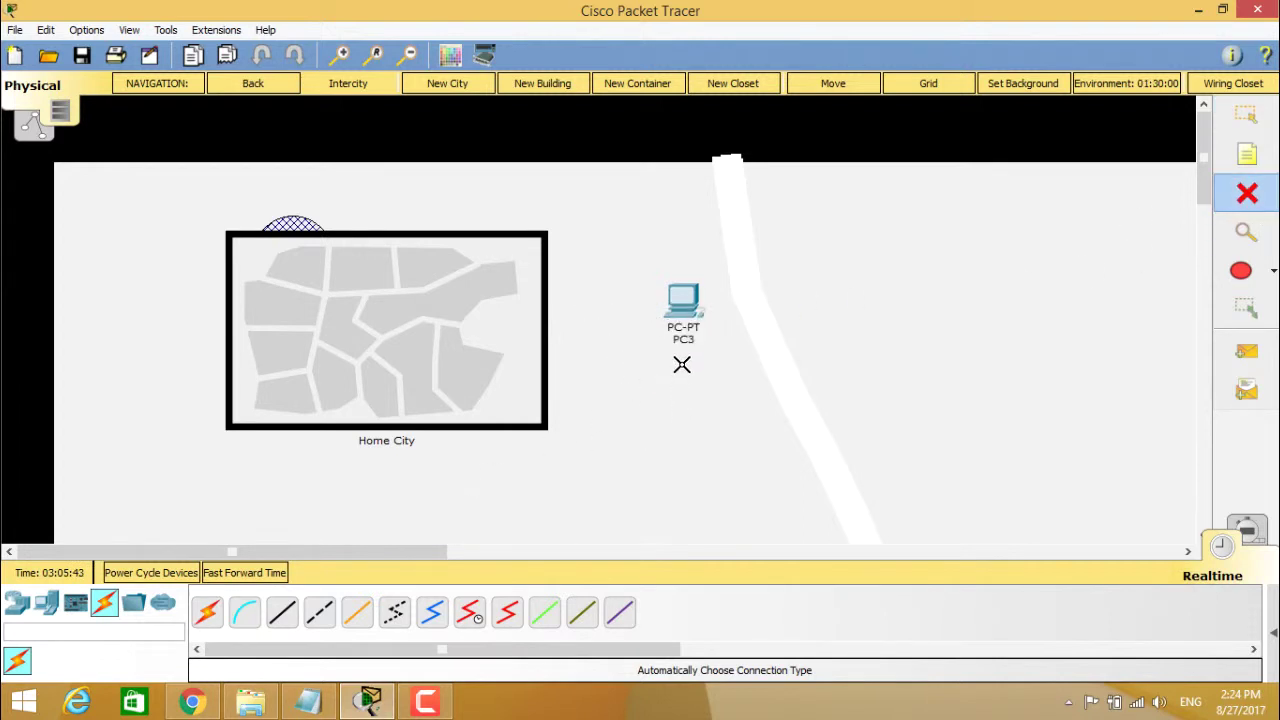
click(1250, 115)
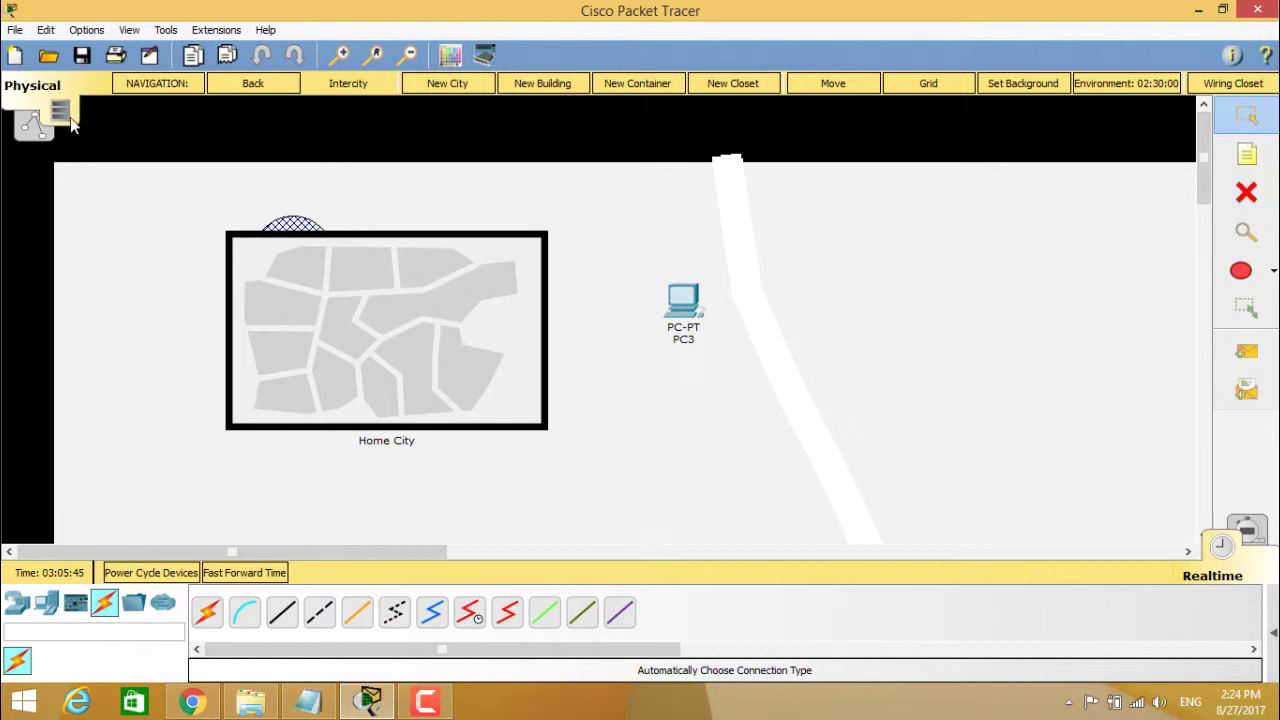
Step: Switch to the Logical workspace to see PC3 and Wireless Router0 unlinked
click(32, 125)
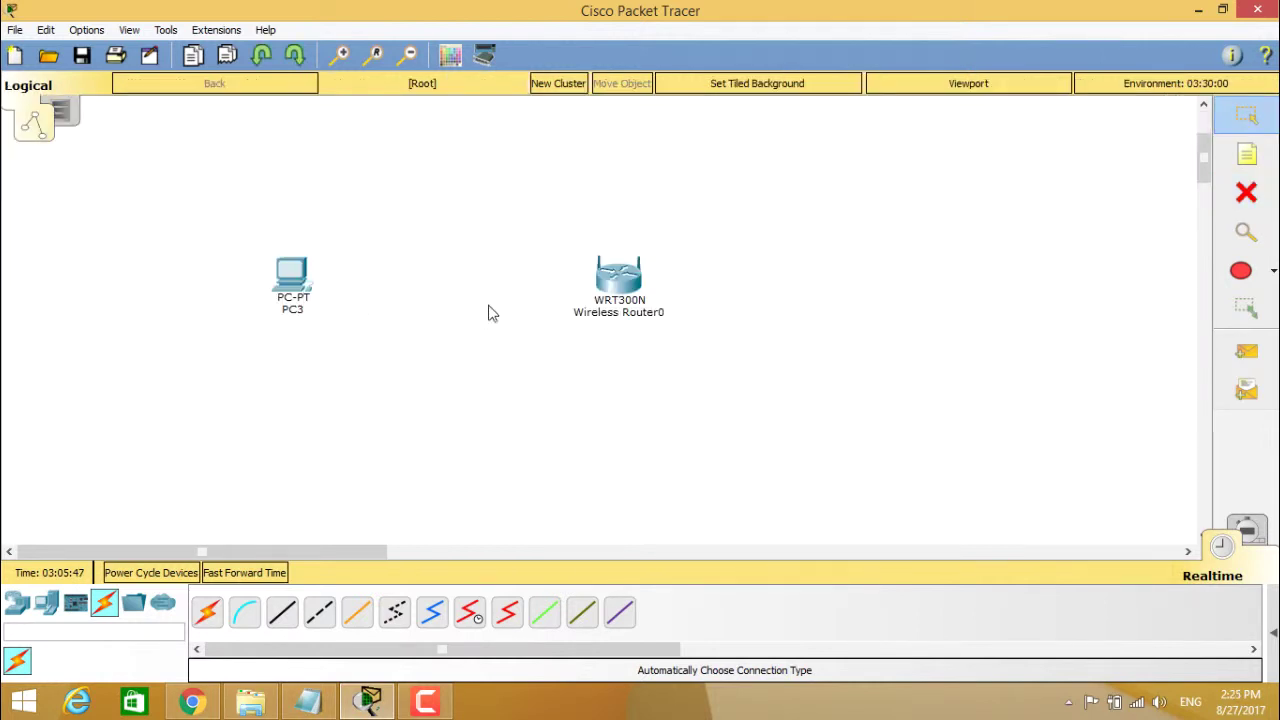